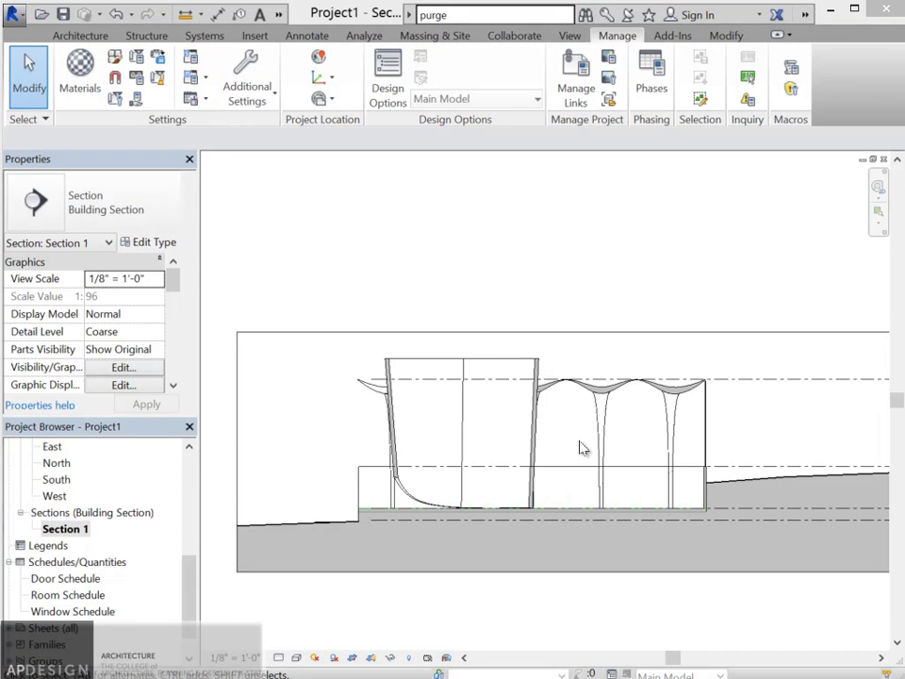
- Pan the section over to the wall and save the project from the save reminder
scroll(570, 432, "up", 2)
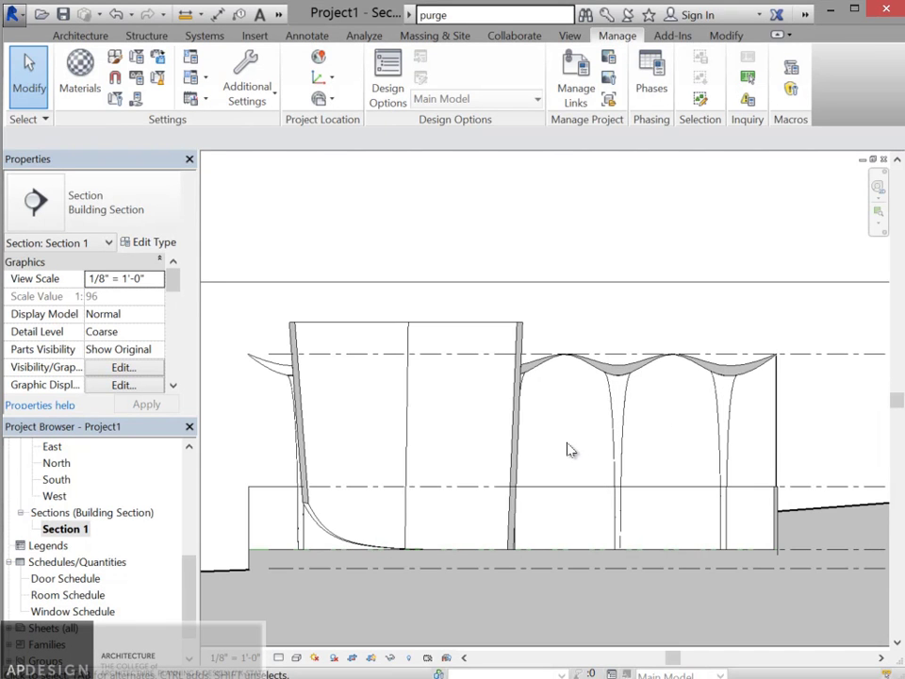
scroll(316, 541, "up", 5)
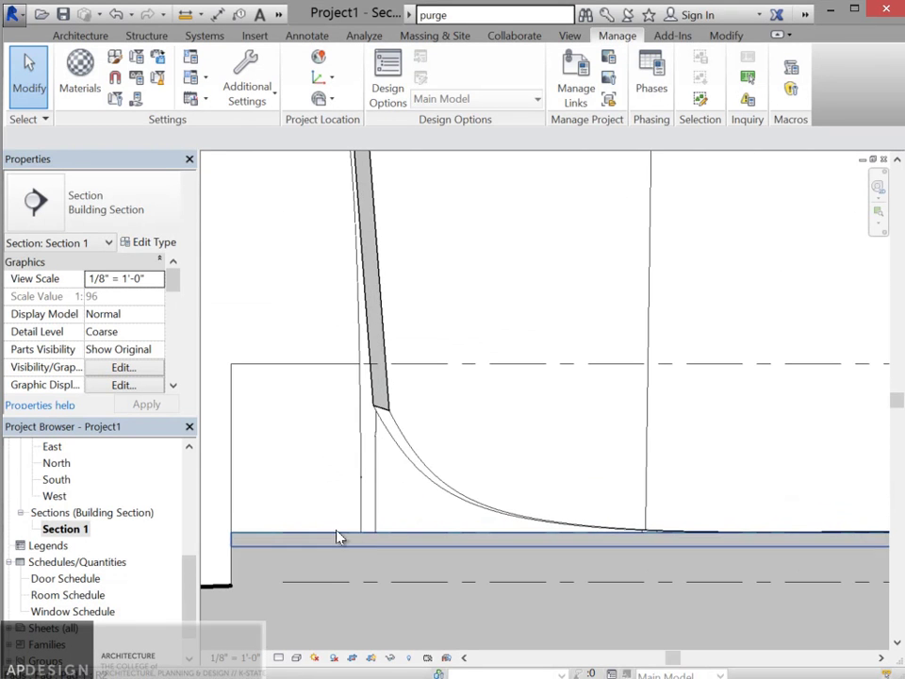
scroll(394, 542, "down", 5)
scroll(456, 551, "up", 5)
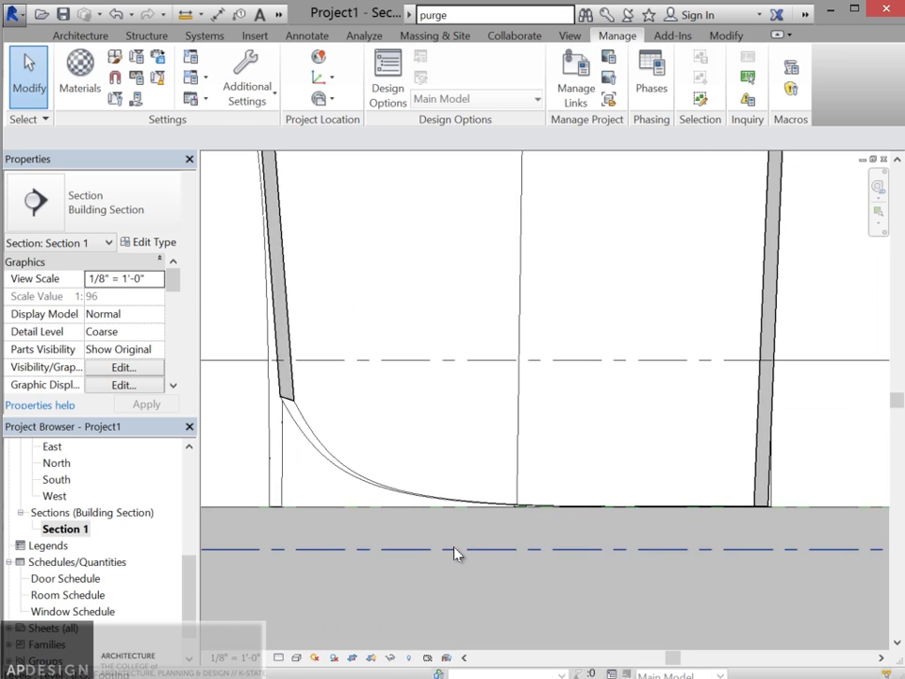
scroll(719, 525, "down", 3)
scroll(654, 430, "down", 2)
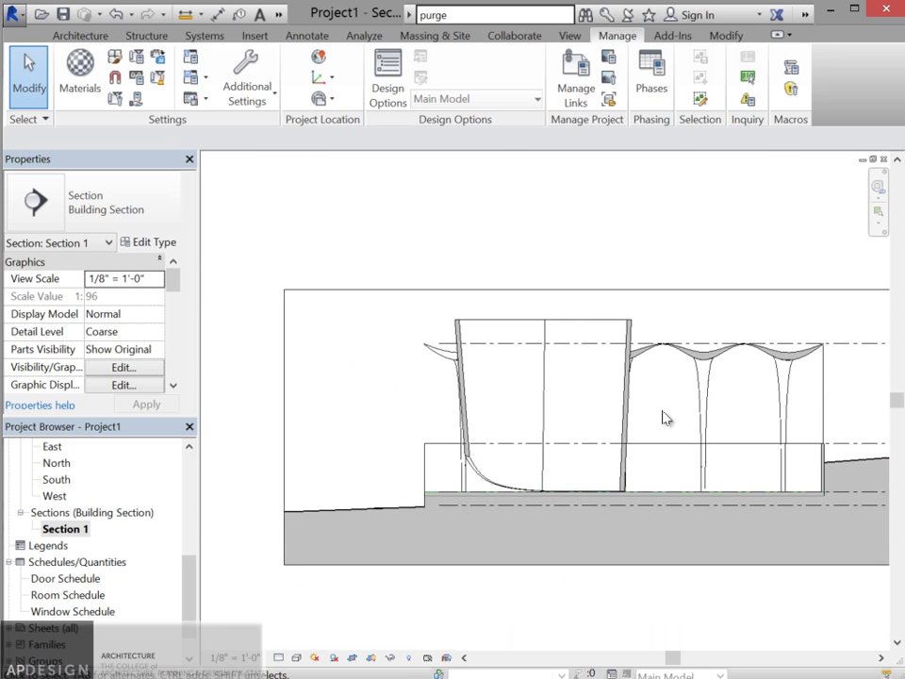
scroll(663, 416, "up", 1)
right_click(647, 398)
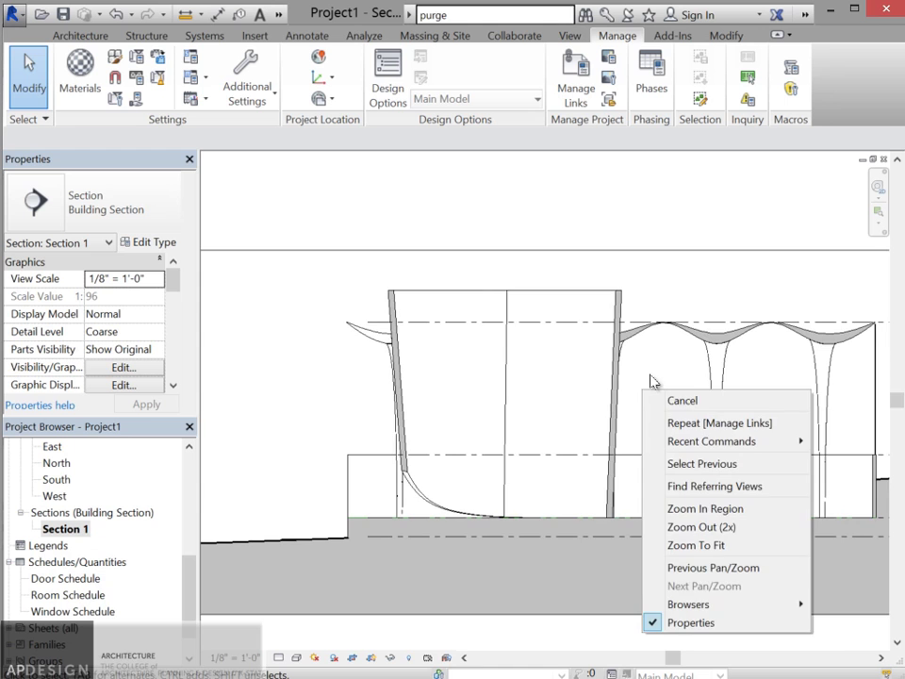
left_click(654, 398)
scroll(654, 398, "up", 4)
middle_click_drag(654, 398, 559, 296)
scroll(559, 296, "down", 3)
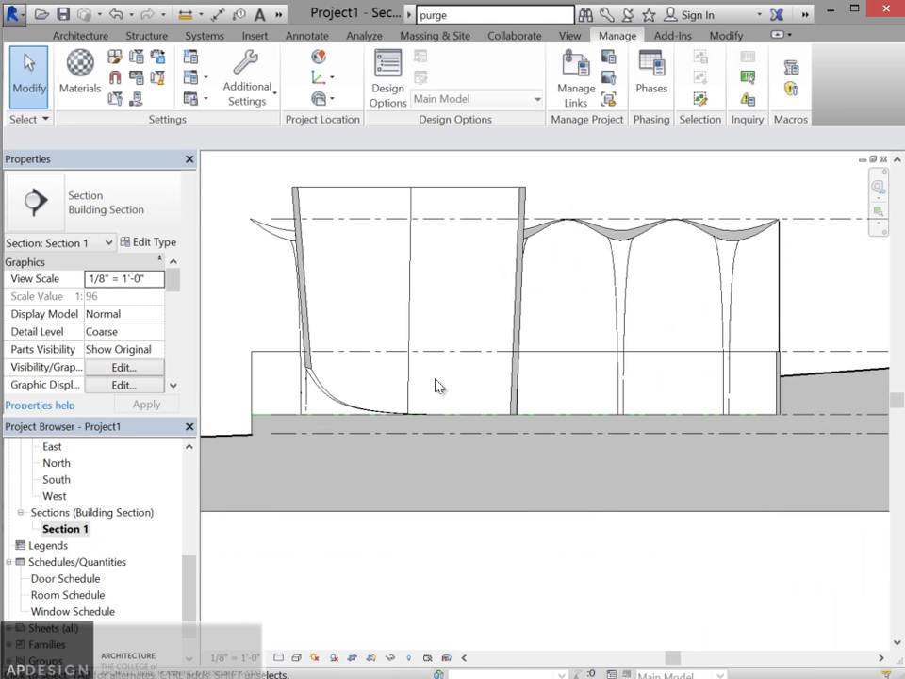
scroll(684, 428, "up", 5)
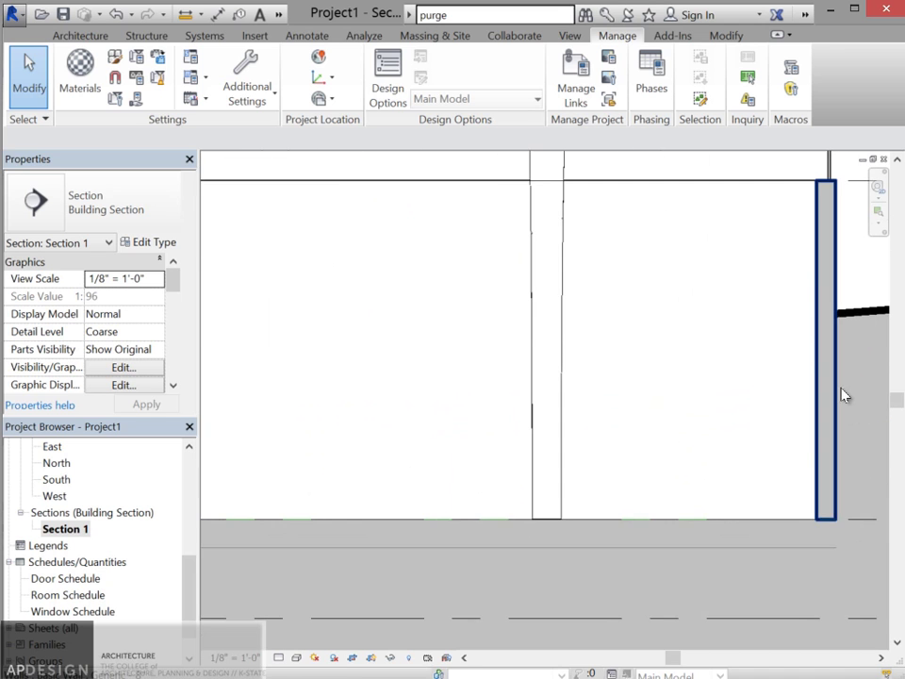
middle_click_drag(836, 394, 592, 391)
scroll(585, 373, "down", 2)
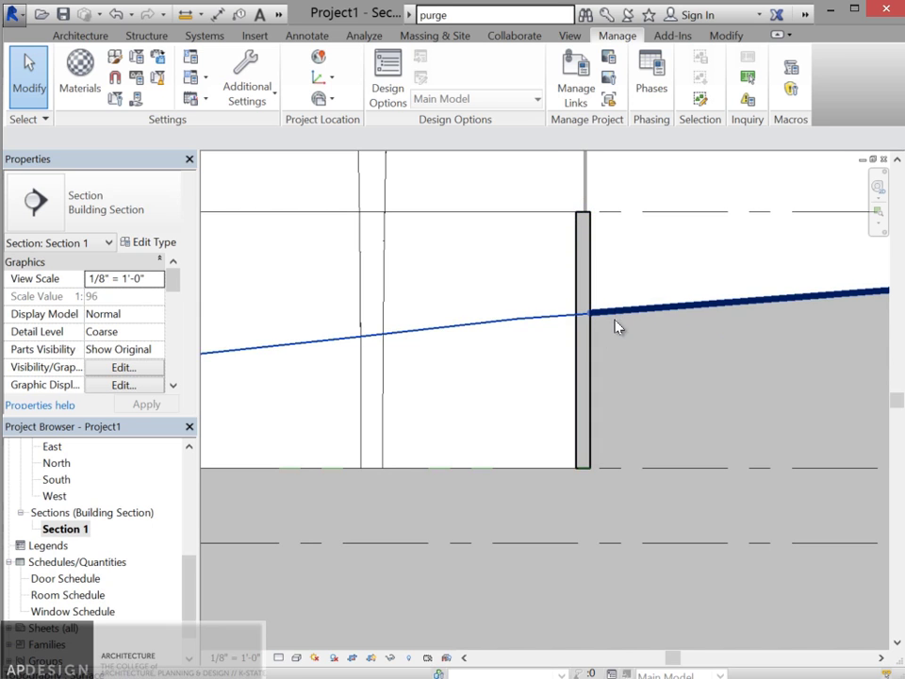
left_click(299, 36)
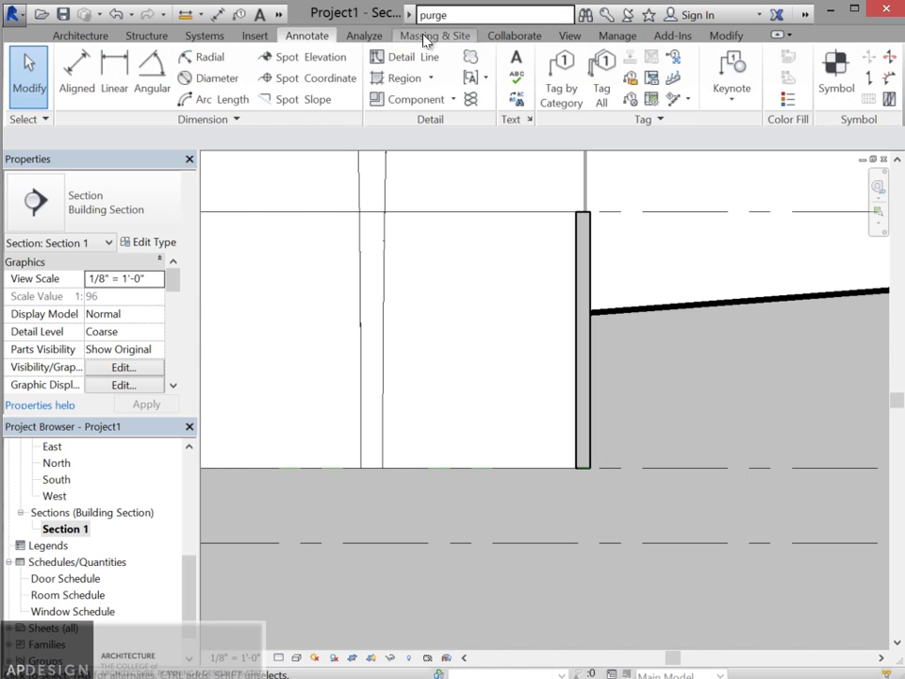
left_click(712, 38)
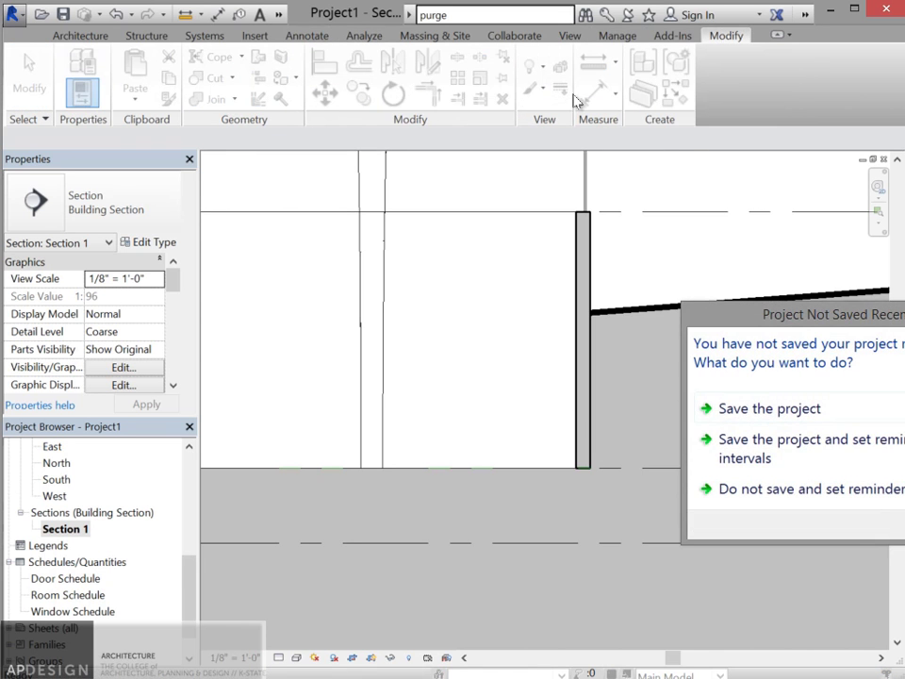
left_click(705, 408)
- Redraw the floor line and the wall edge in the Wide Lines style
left_click(560, 90)
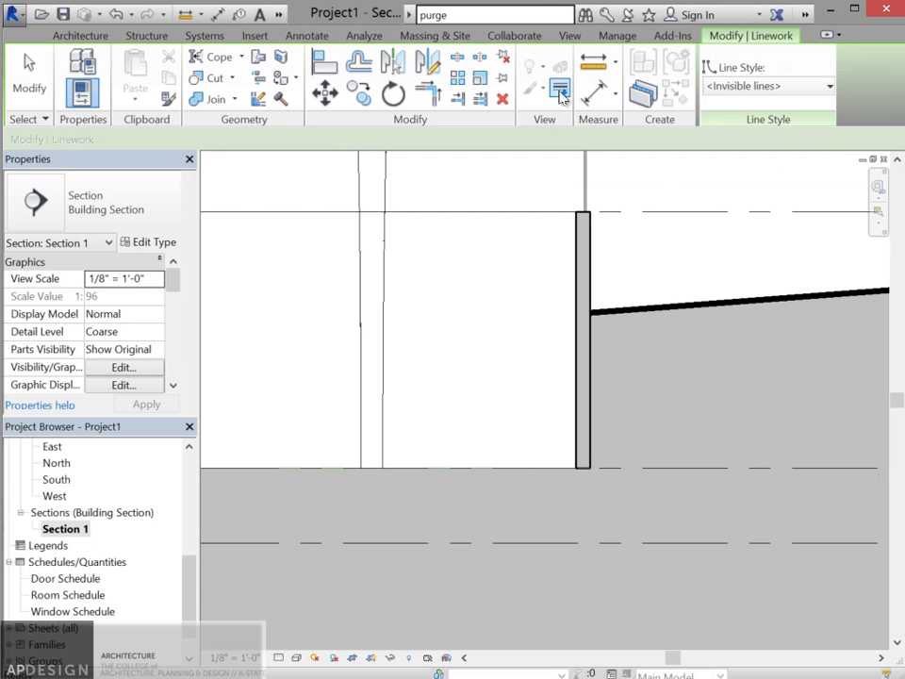
left_click(778, 90)
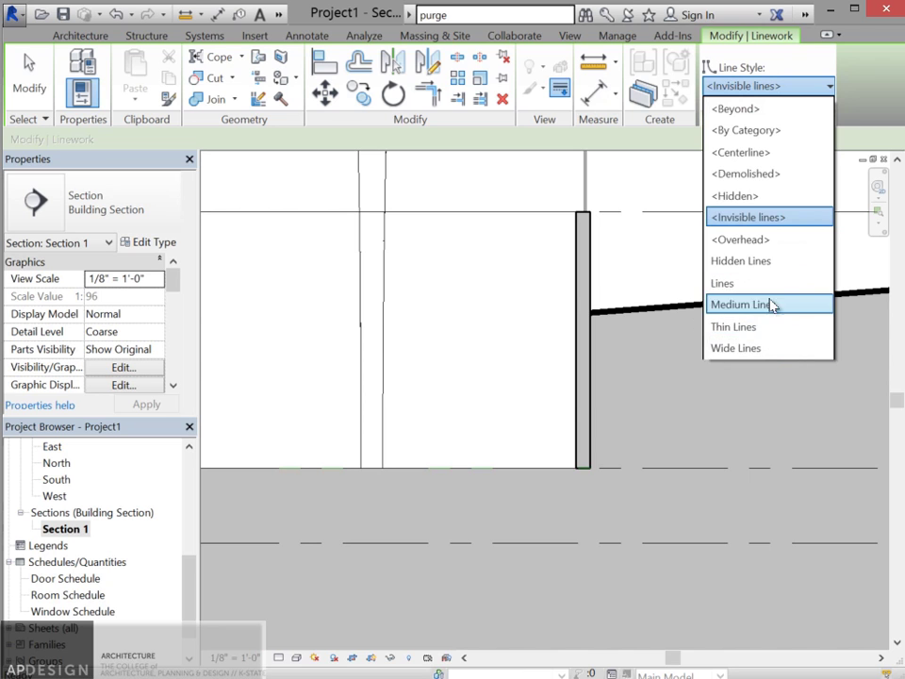
left_click(754, 349)
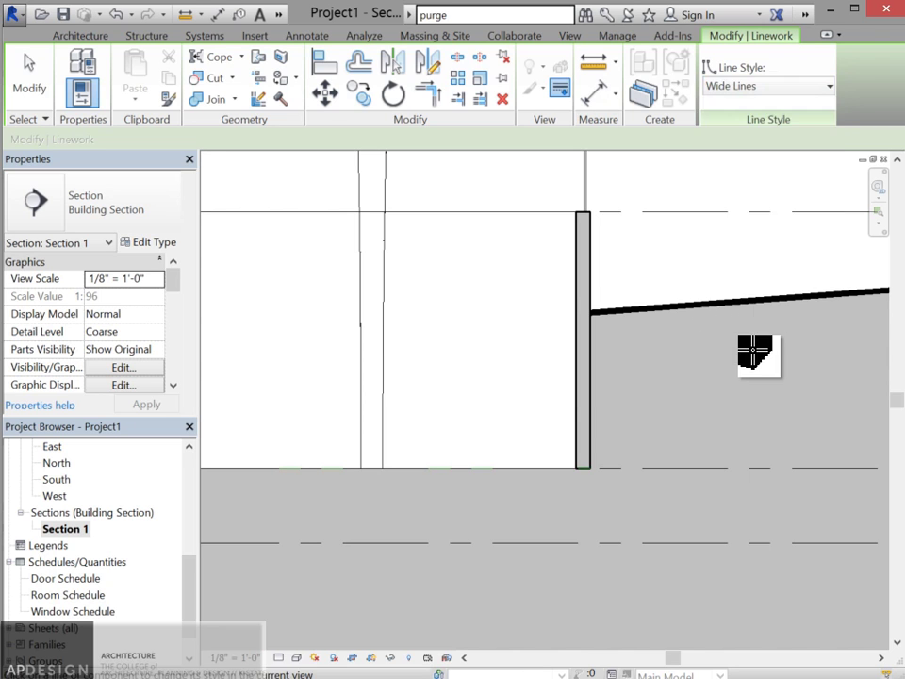
left_click(545, 469)
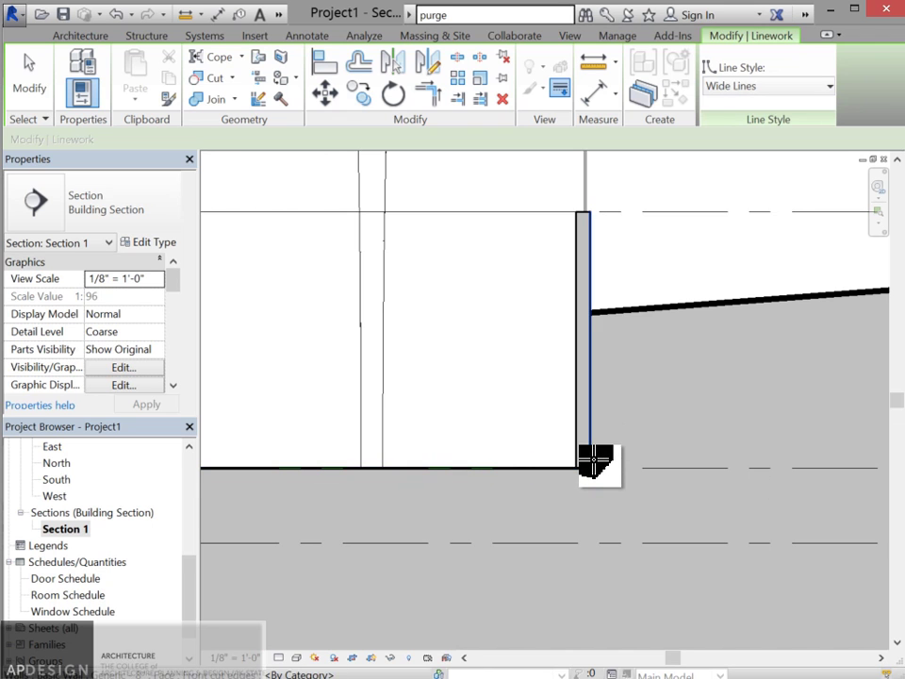
left_click(577, 387)
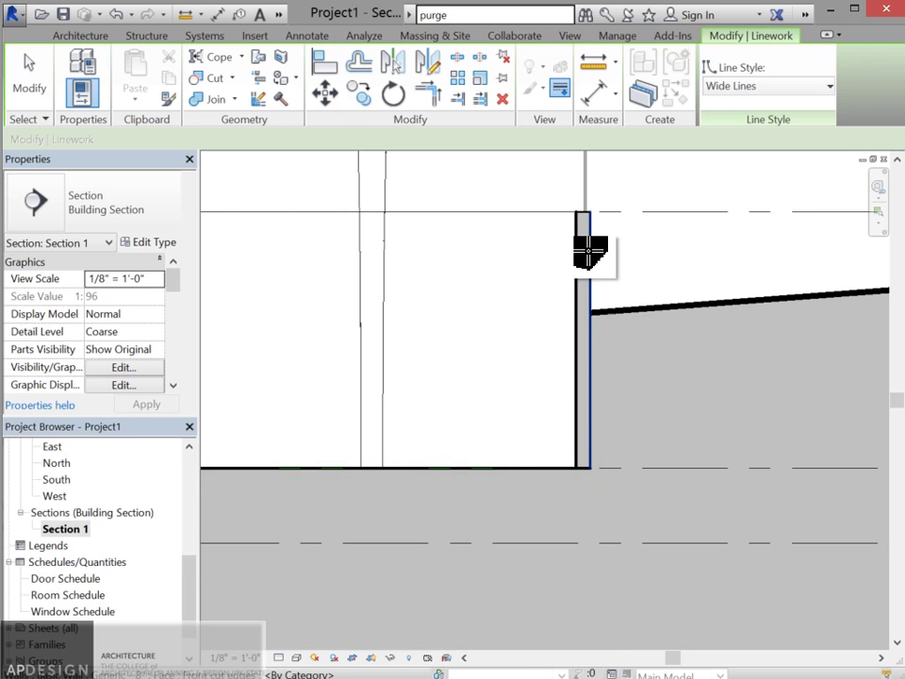
scroll(612, 348, "up", 4)
key("Escape")
key("Escape")
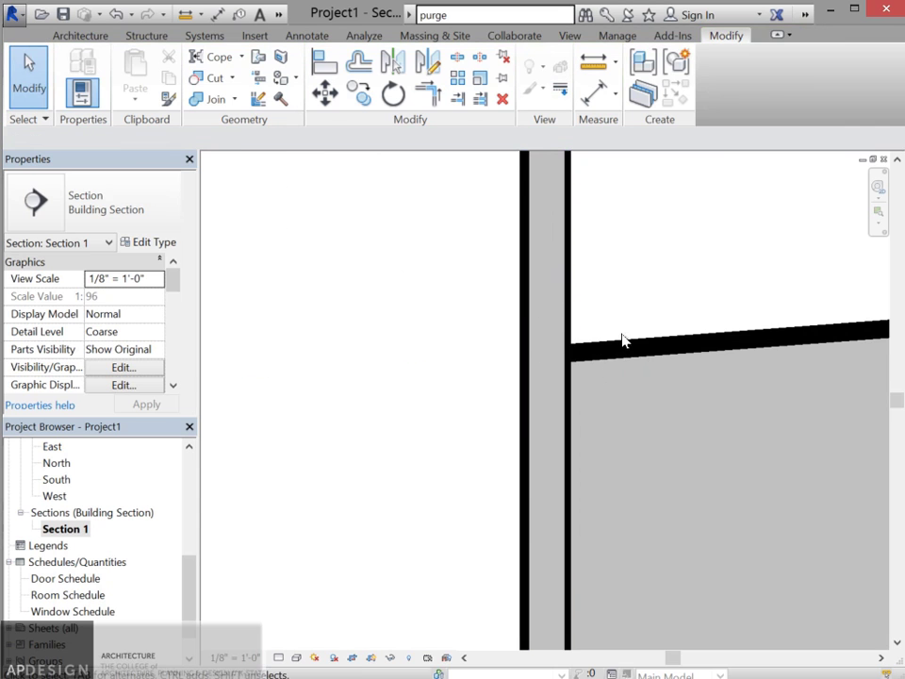
left_click(659, 351)
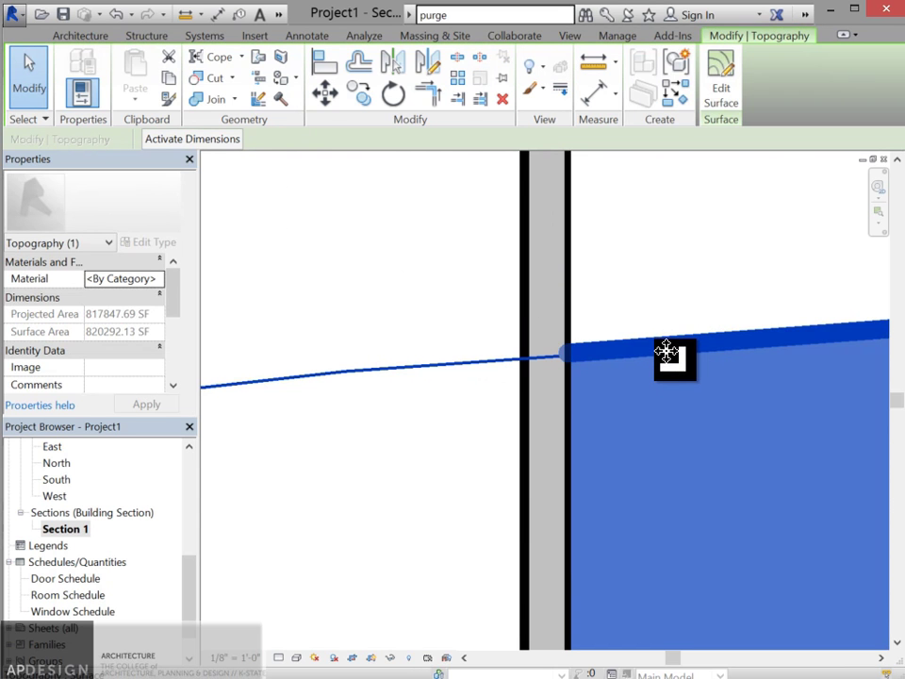
scroll(666, 350, "down", 1)
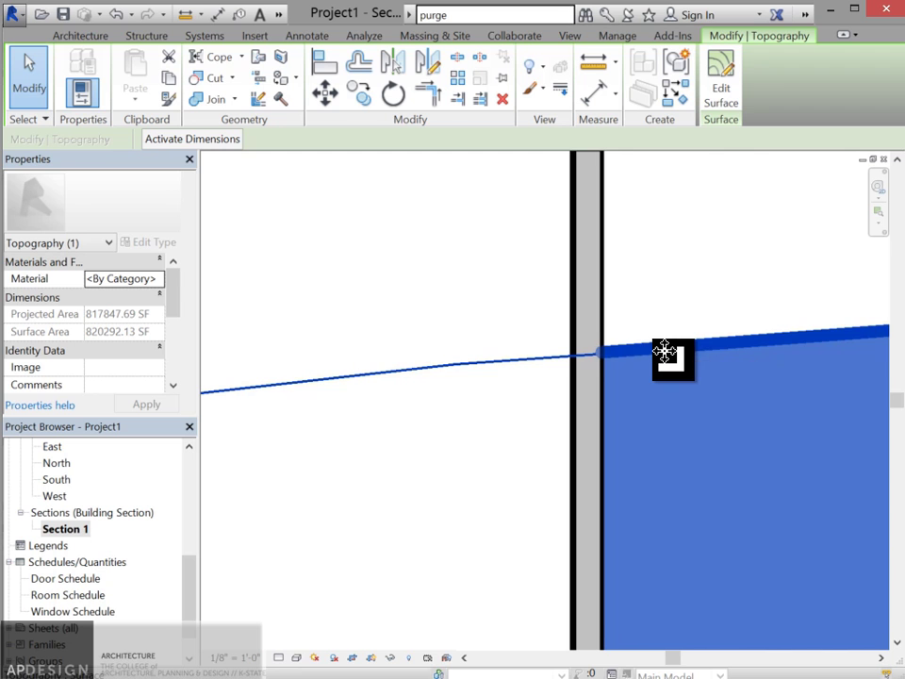
scroll(665, 350, "down", 3)
scroll(667, 354, "up", 3)
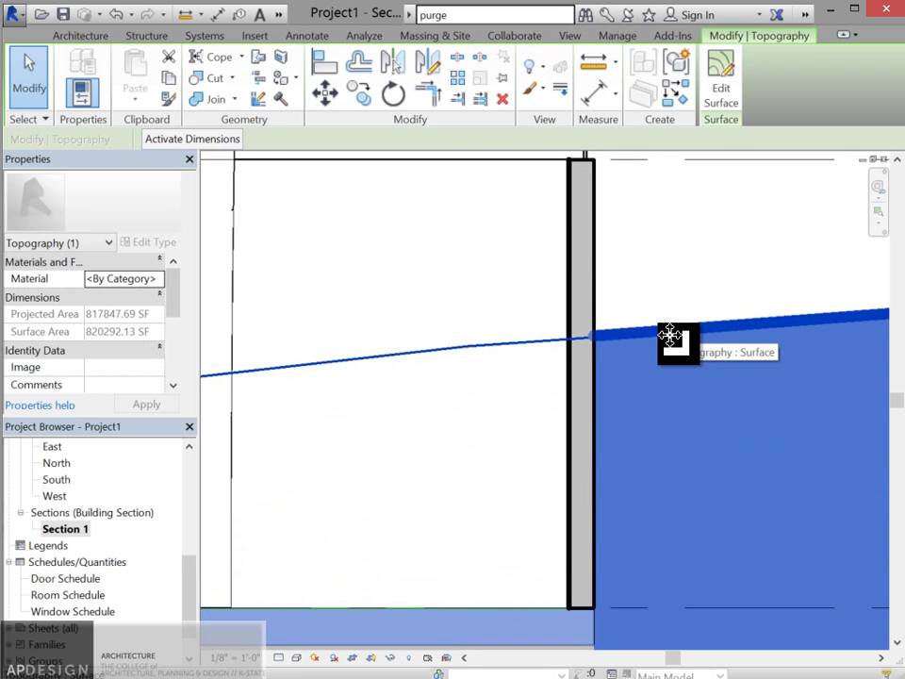
left_click(434, 36)
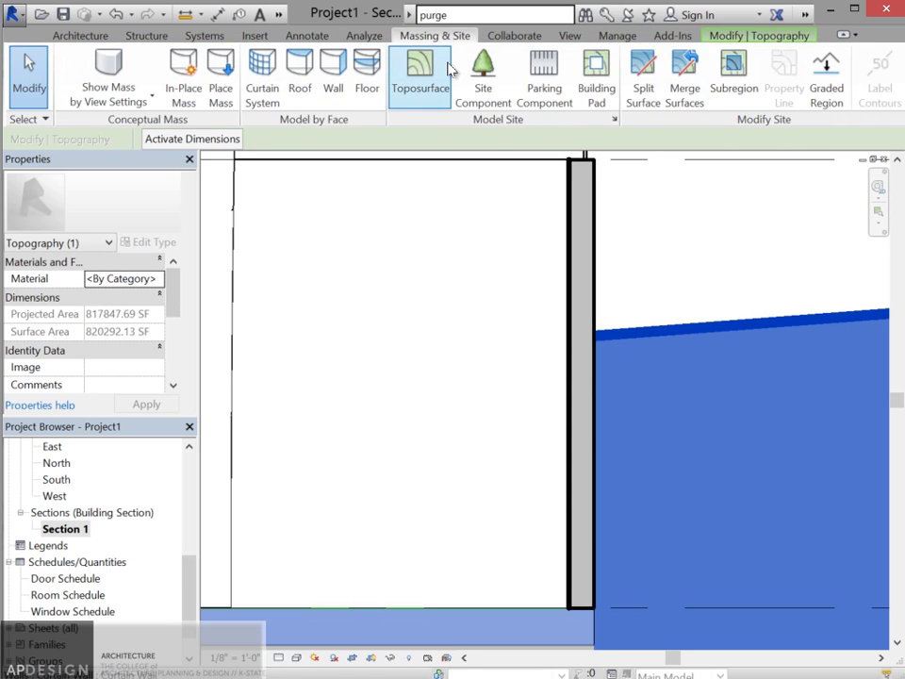
left_click(438, 103)
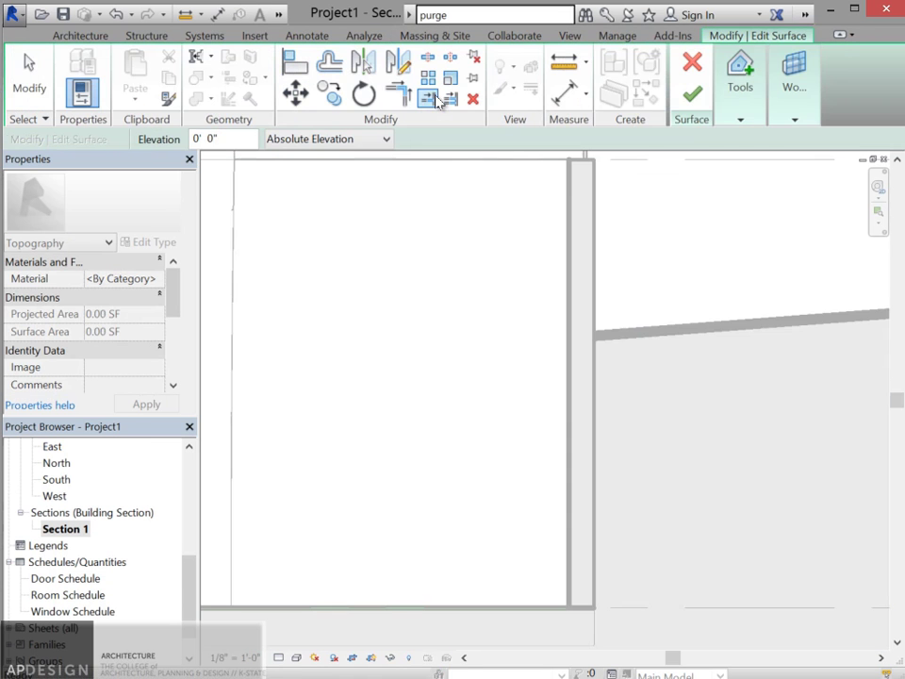
left_click(691, 67)
left_click(614, 119)
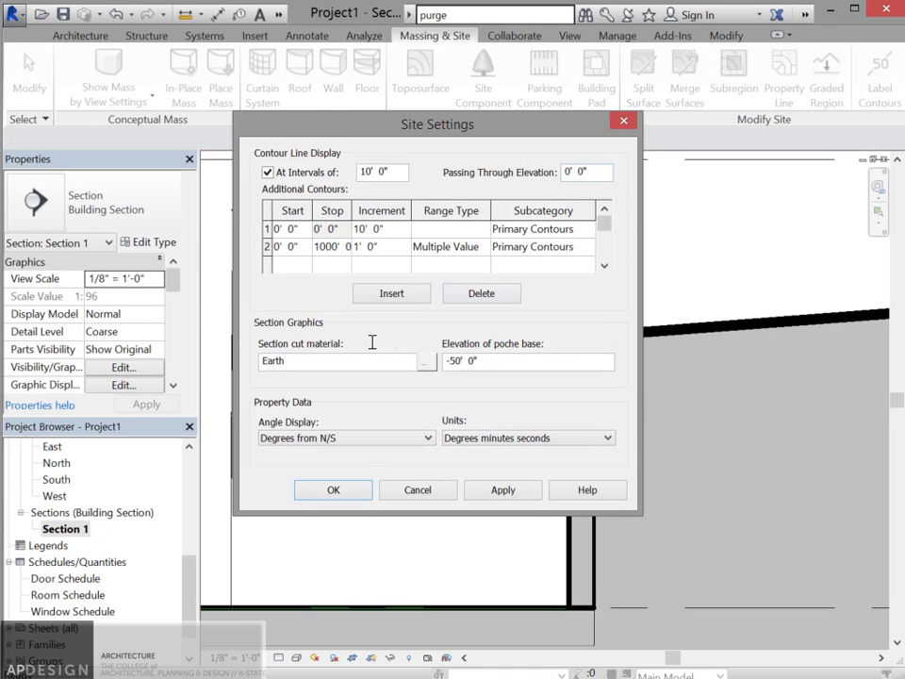
left_click(426, 364)
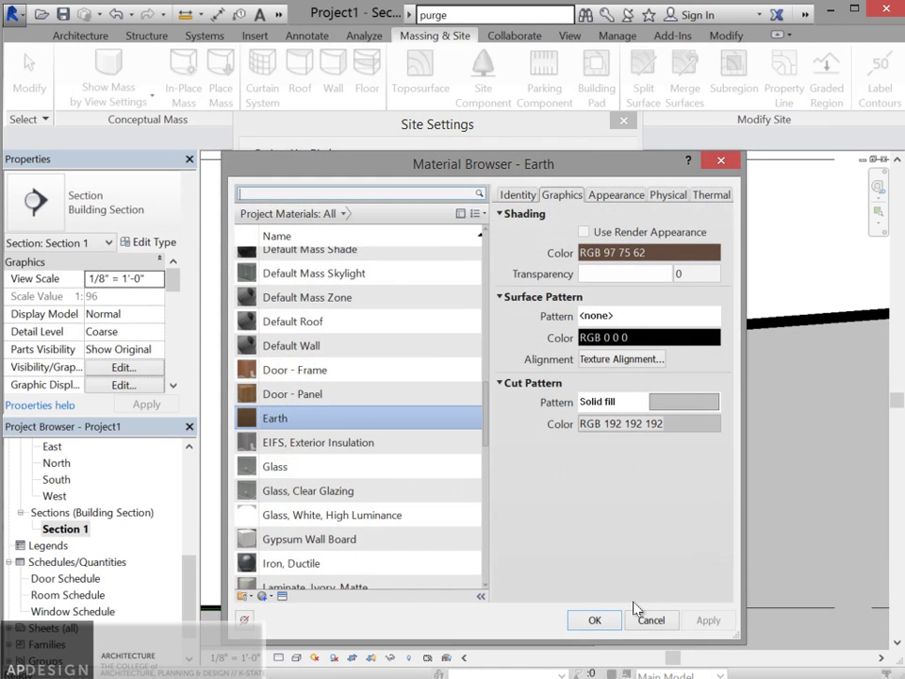
left_click(650, 619)
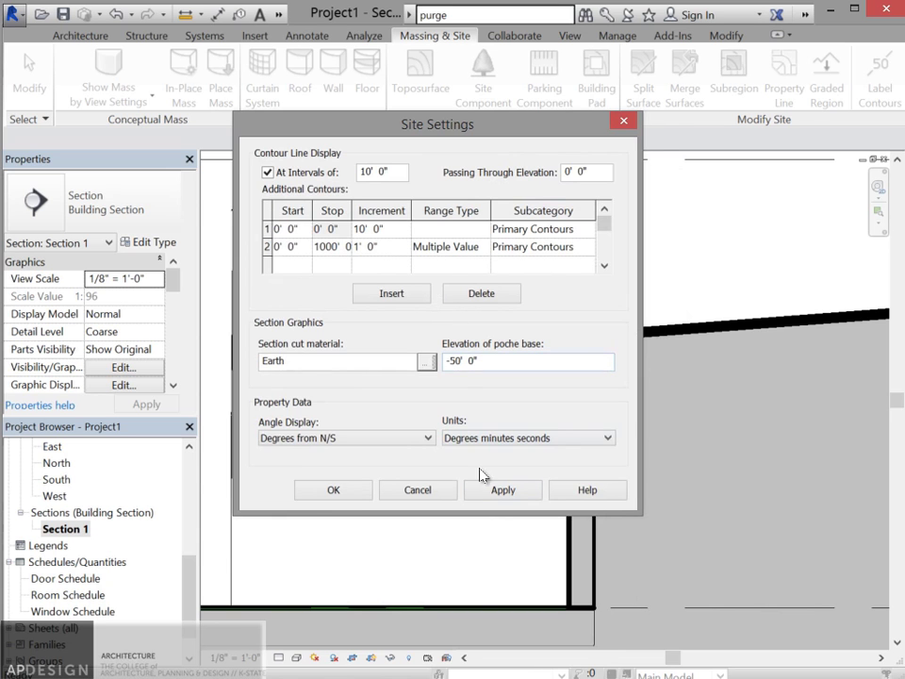
left_click(433, 494)
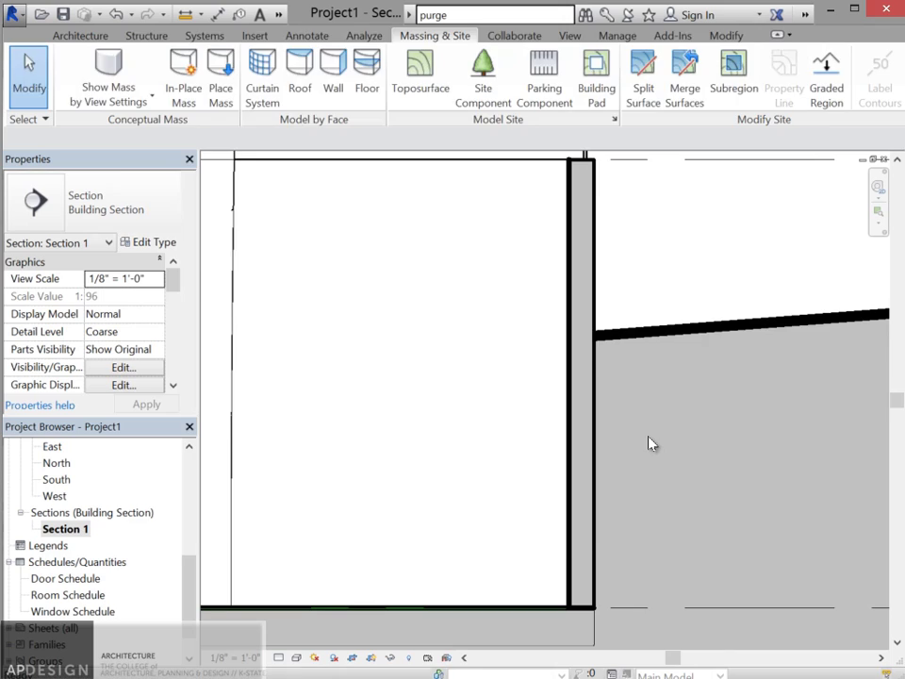
- Set the Topography cut line weight to 6 in Object Styles and apply the view overrides
key("v")
key("g")
left_click(457, 476)
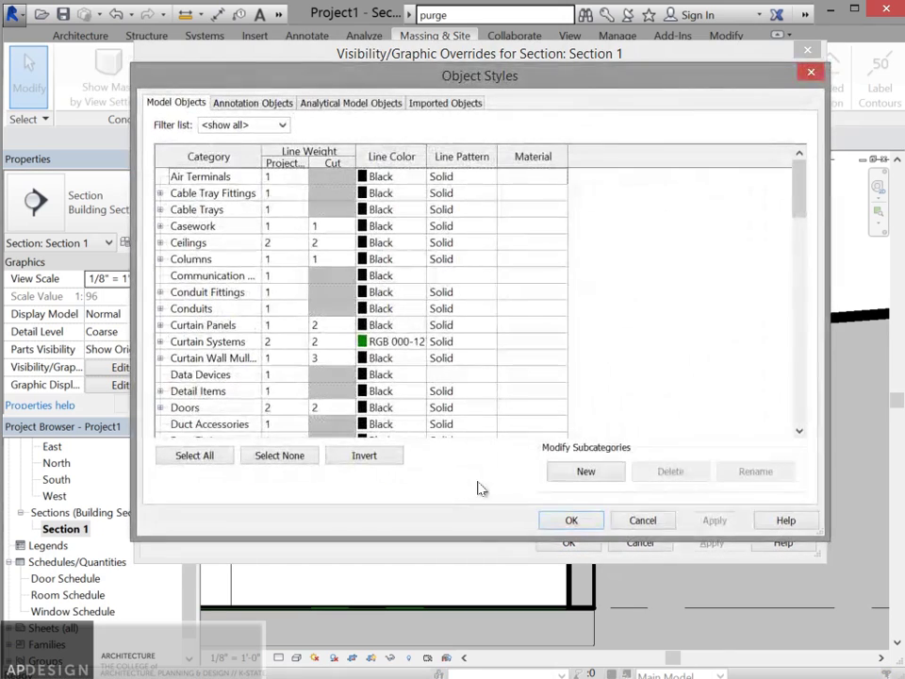
left_click_drag(804, 201, 798, 404)
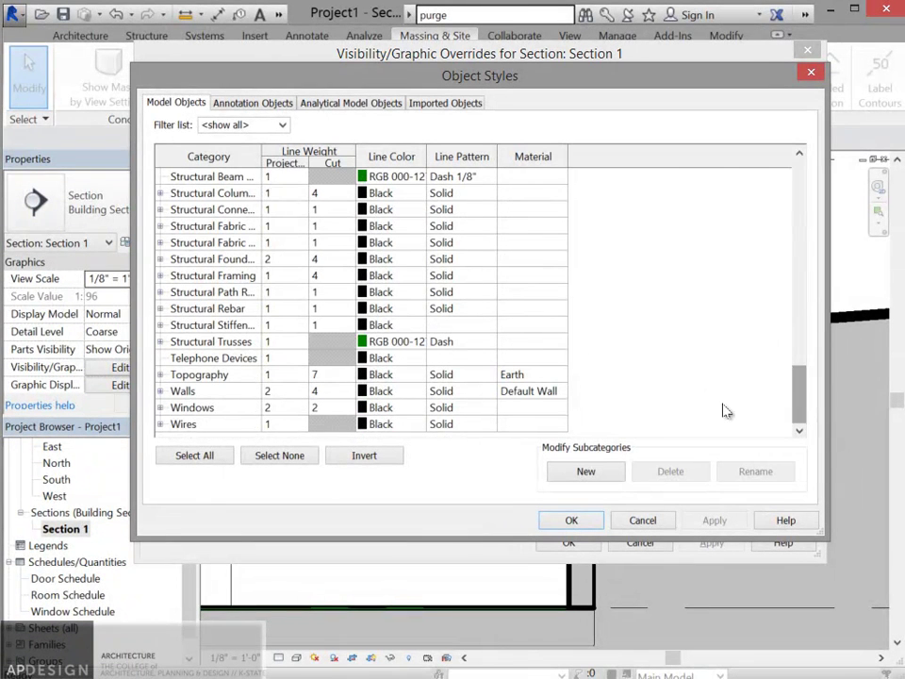
left_click(345, 377)
left_click(347, 377)
left_click(348, 375)
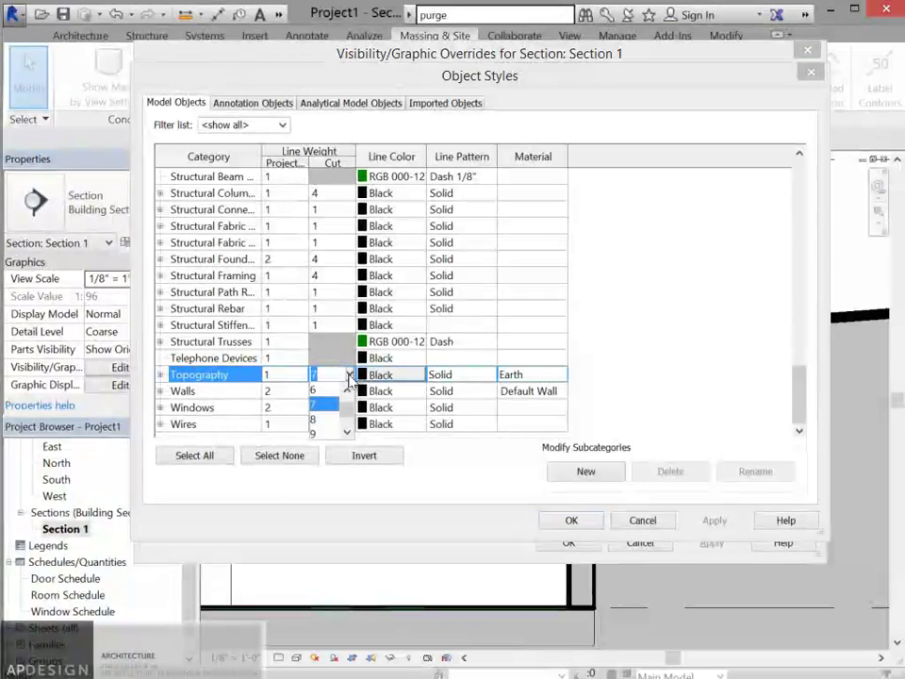
left_click(327, 400)
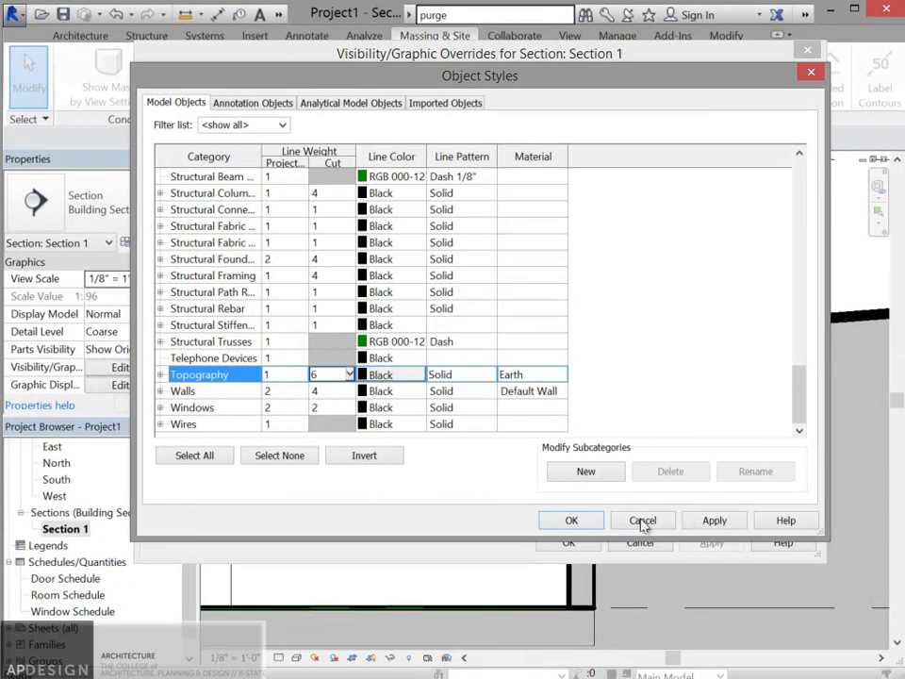
left_click(571, 520)
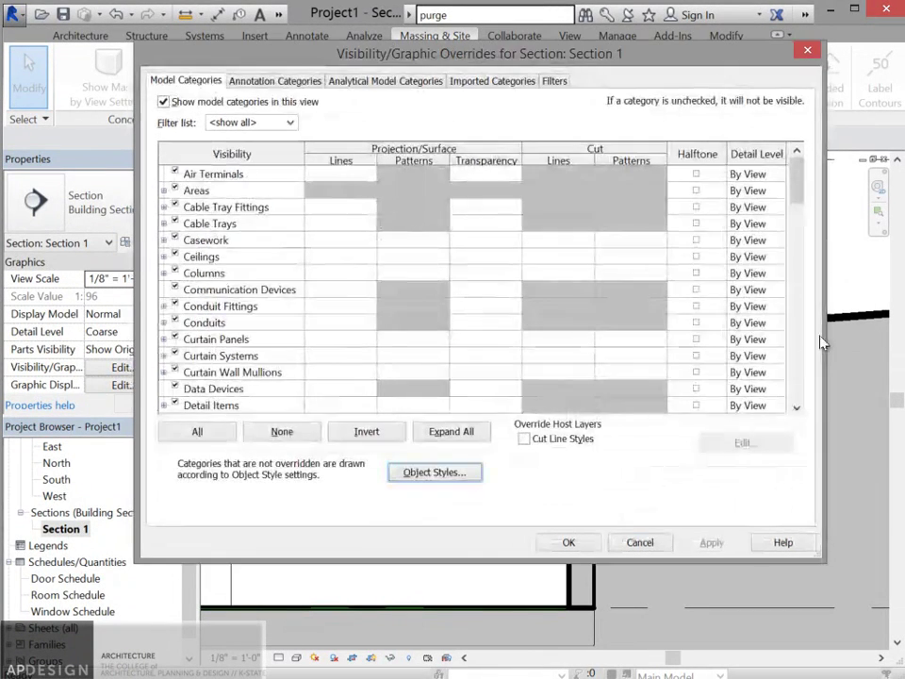
left_click(568, 542)
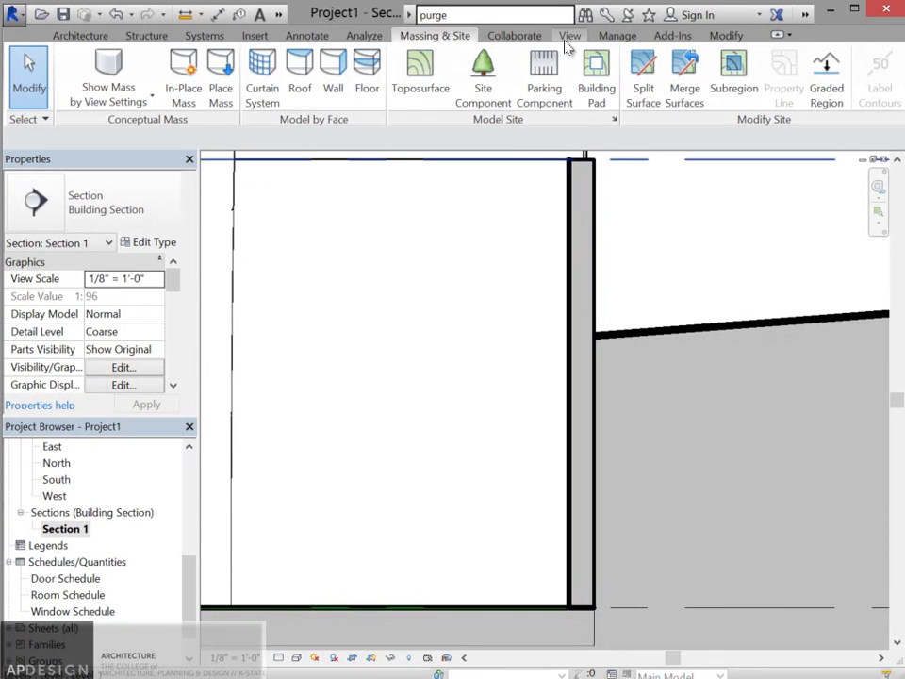
- Open the Line Styles settings and expand Lines down to the Wide Lines style
left_click(722, 35)
left_click(561, 94)
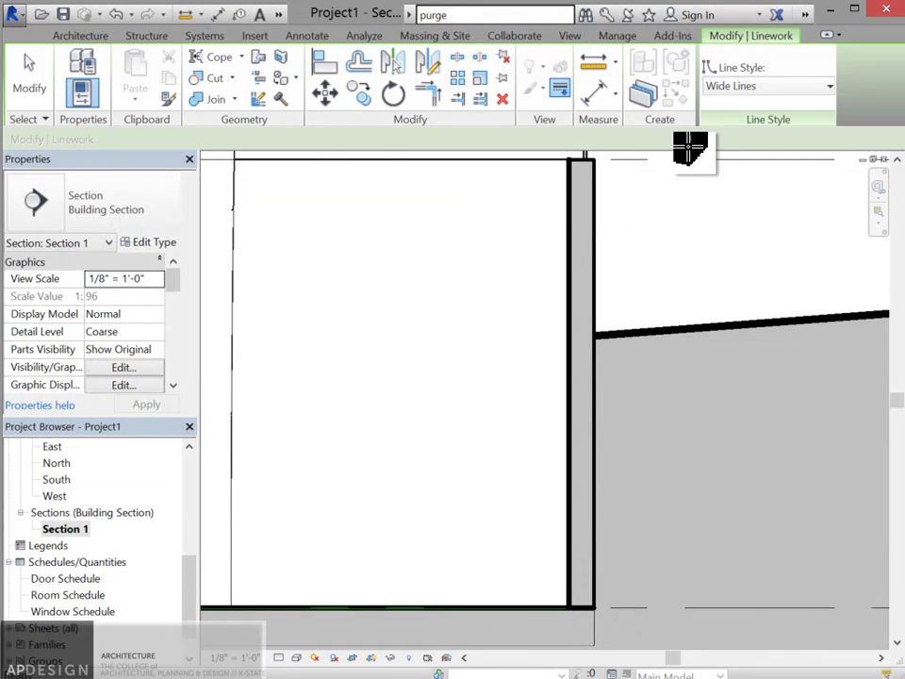
left_click(618, 36)
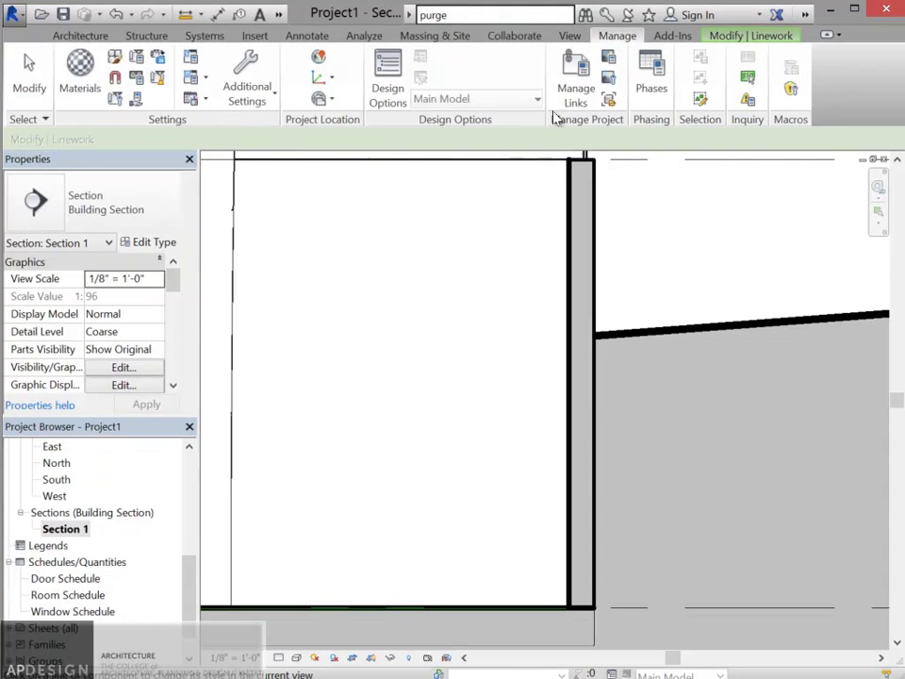
left_click(275, 94)
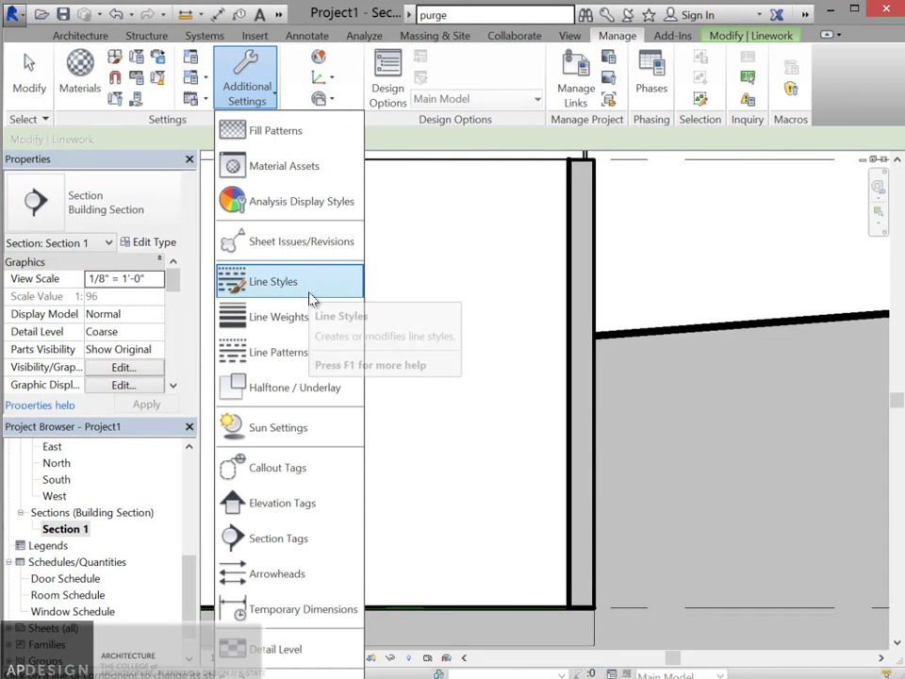
left_click(280, 293)
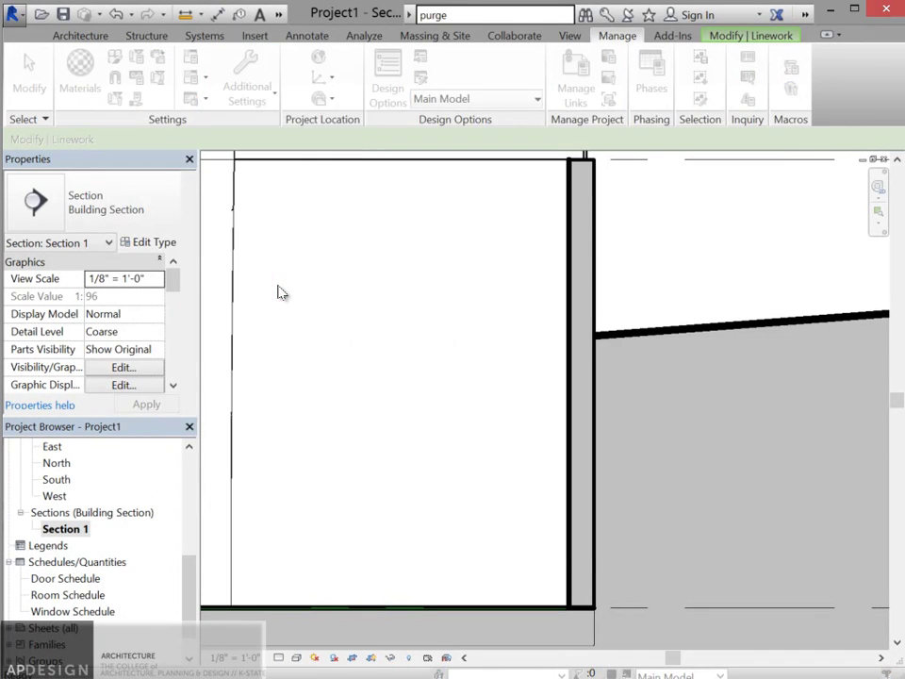
left_click(135, 217)
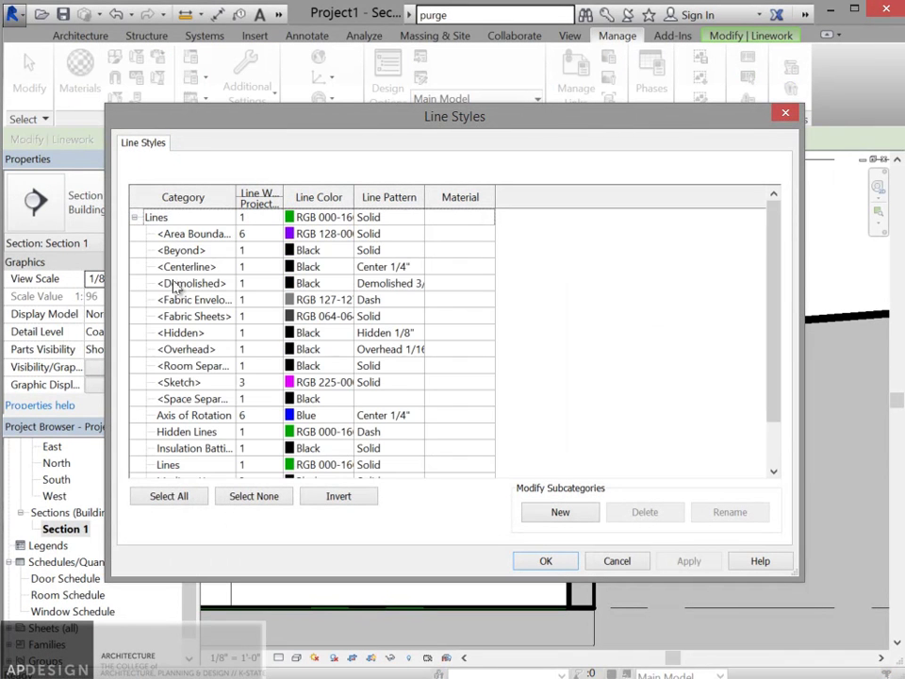
scroll(219, 351, "down", 1)
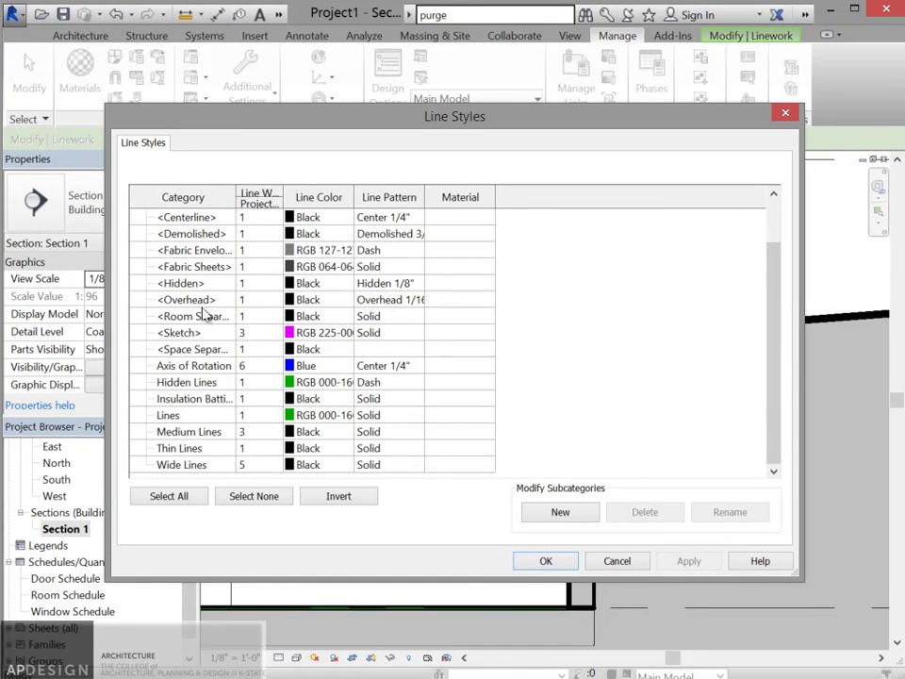
left_click(189, 465)
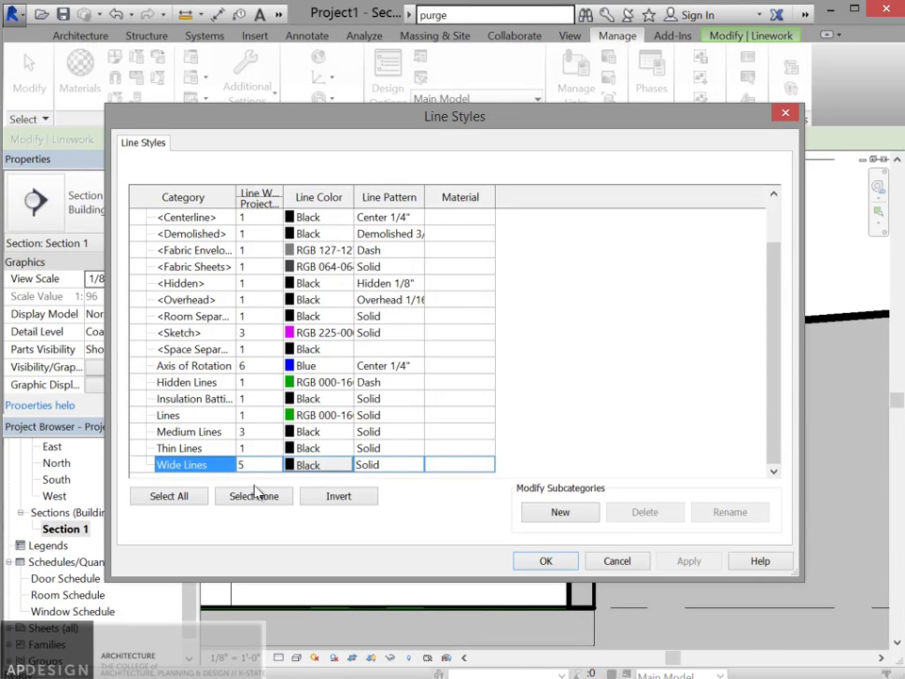
- Create a new 'Heavy' line subcategory with line weight 6 and apply it
left_click(541, 511)
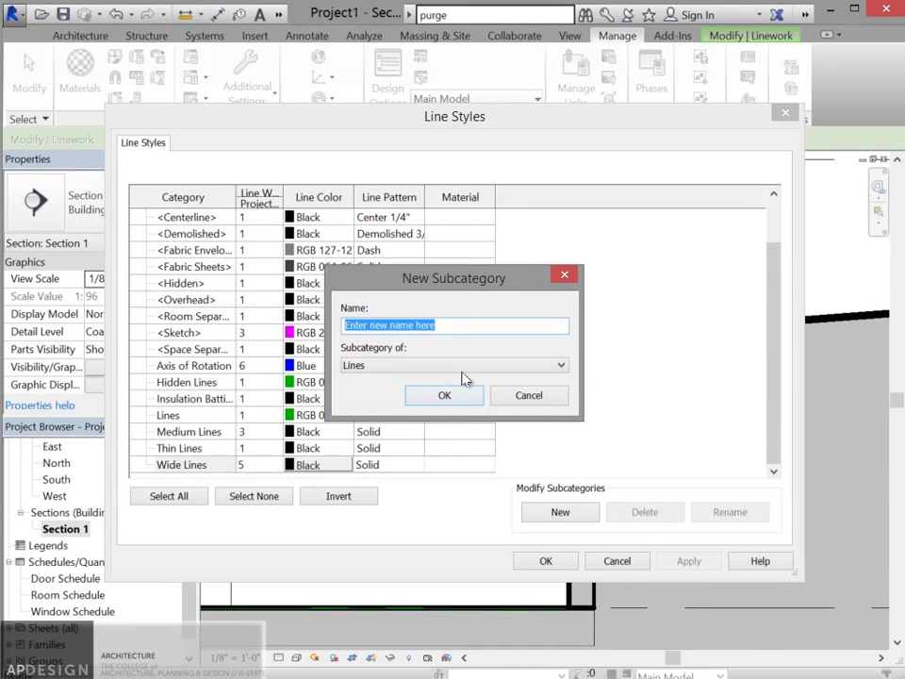
type("h")
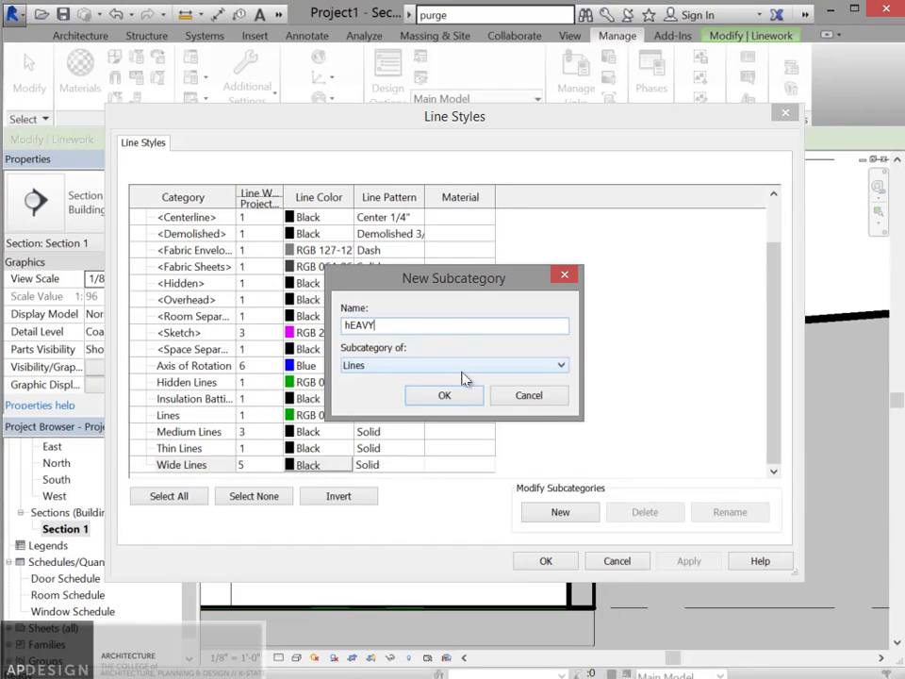
key("BackSpace")
type("Heavy")
left_click(462, 396)
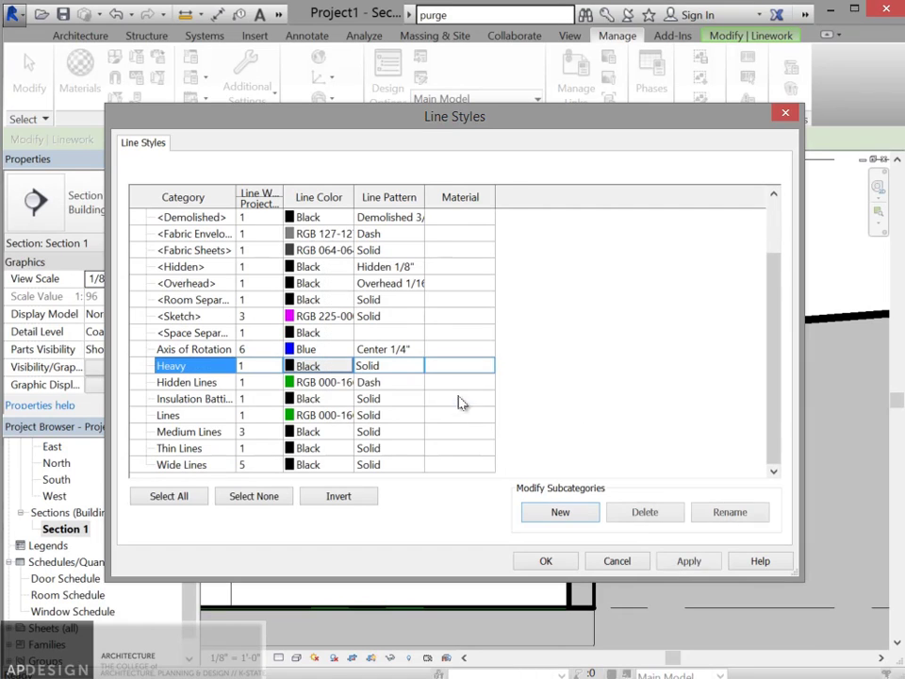
left_click(277, 368)
left_click(277, 365)
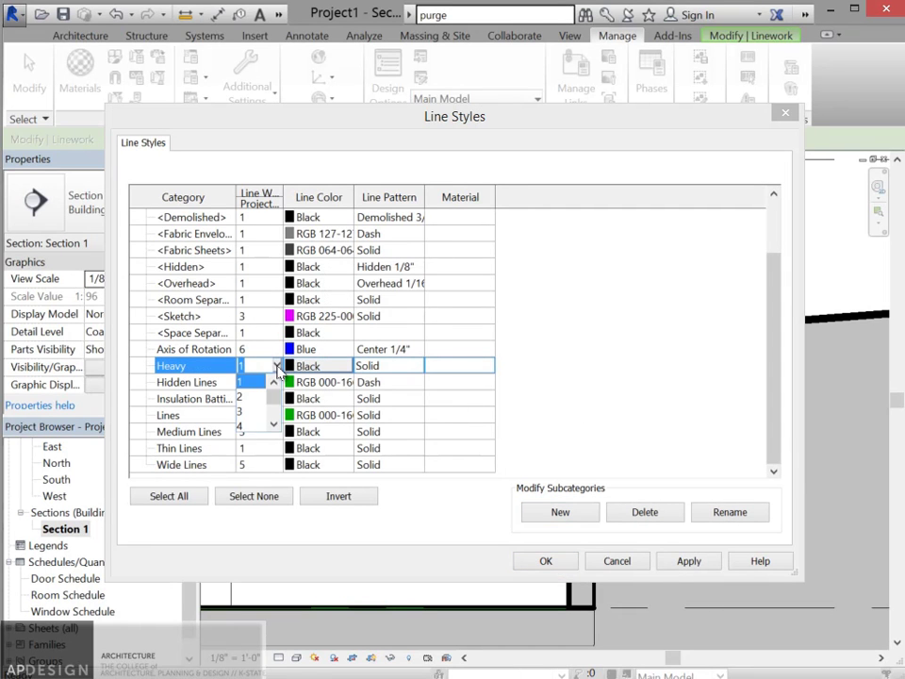
scroll(272, 410, "down", 4)
scroll(276, 410, "up", 2)
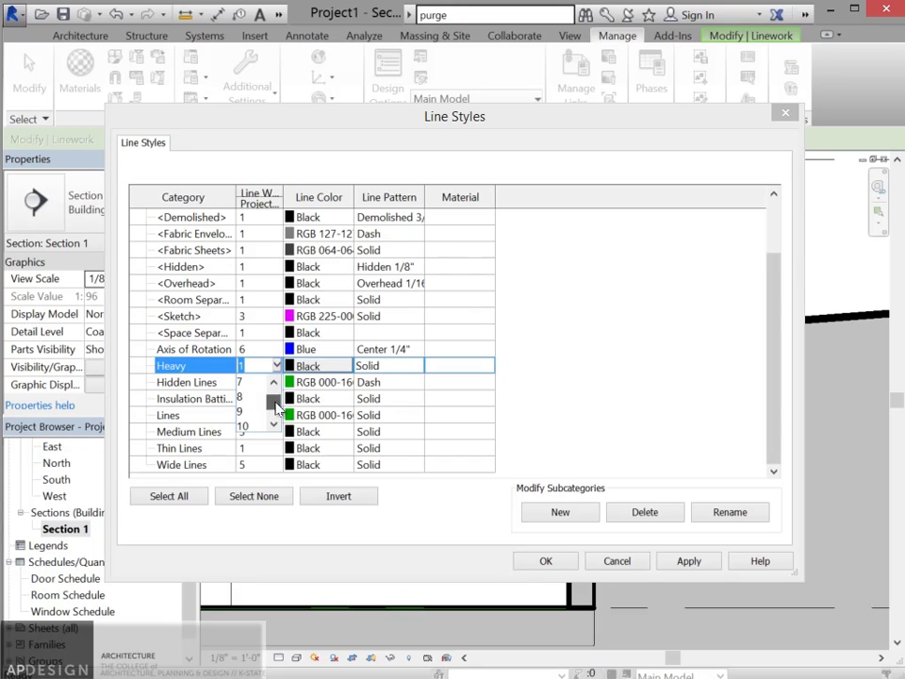
scroll(273, 387, "up", 1)
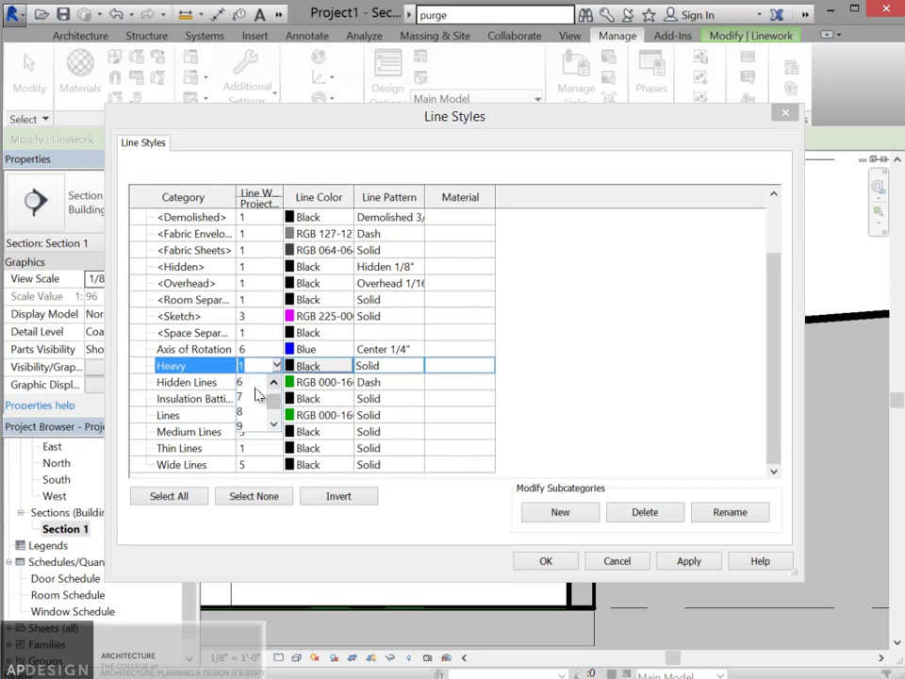
left_click(253, 393)
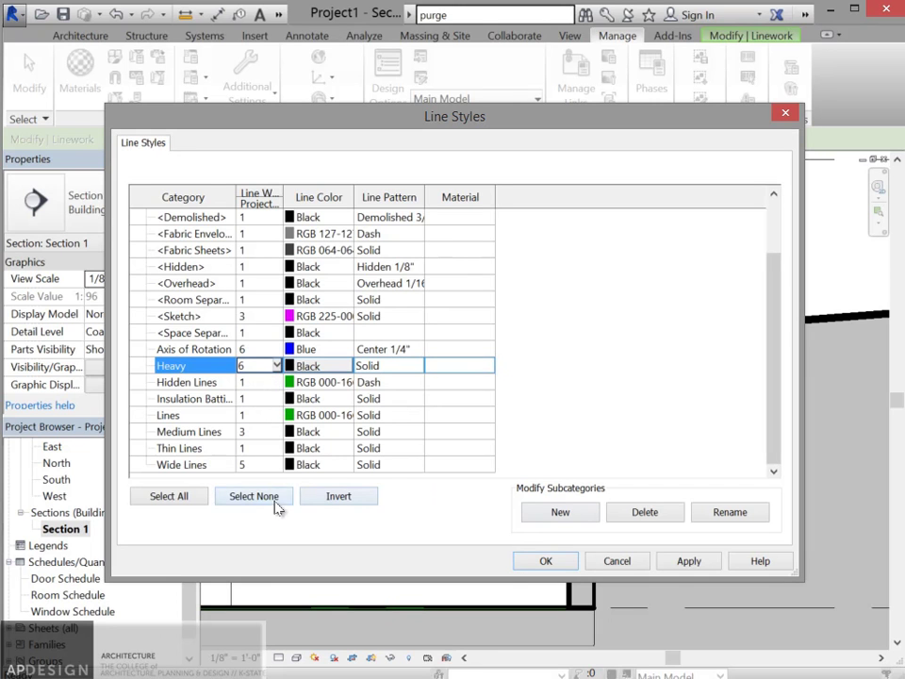
left_click(680, 563)
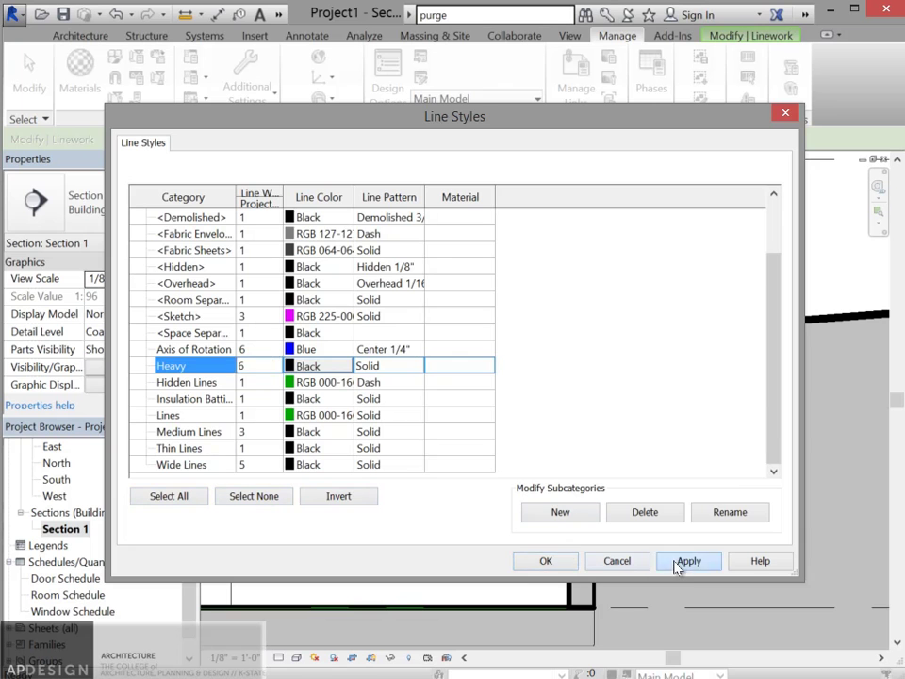
left_click(544, 561)
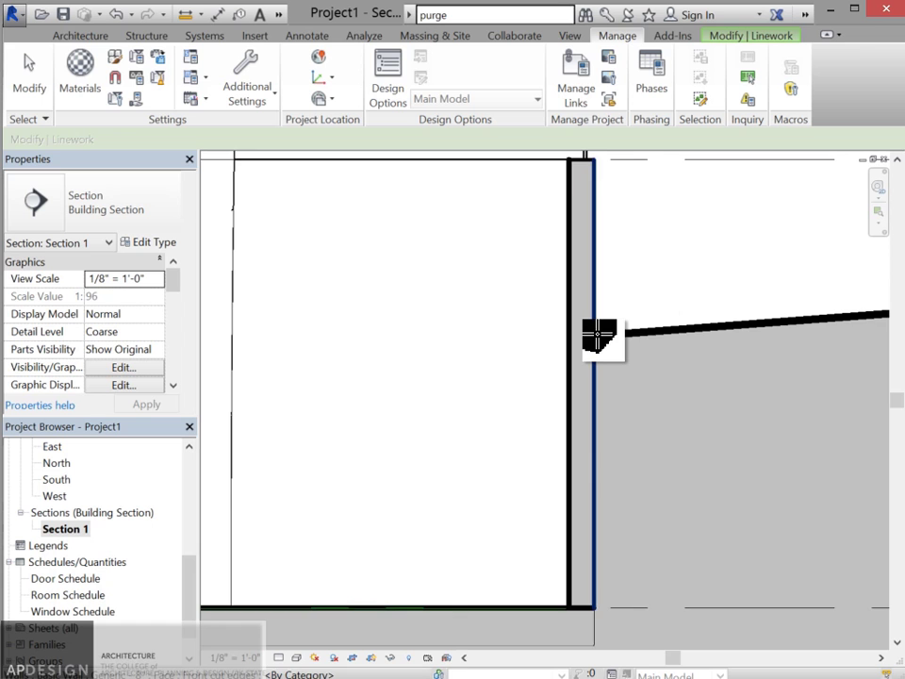
- Zoom out and review the Linework line style list without changing the selection
scroll(598, 334, "down", 2)
scroll(597, 334, "down", 1)
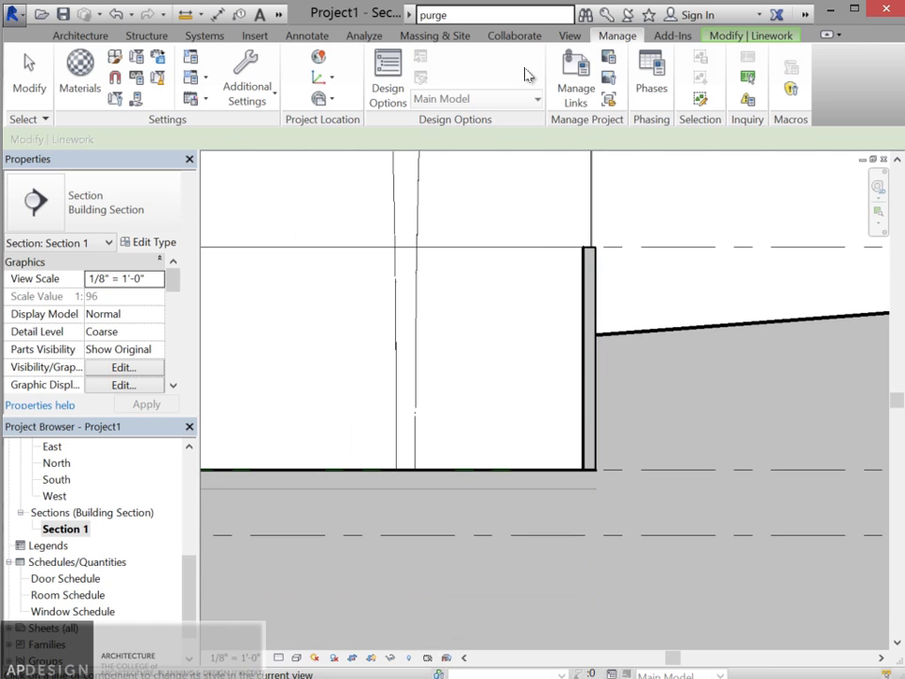
left_click(729, 36)
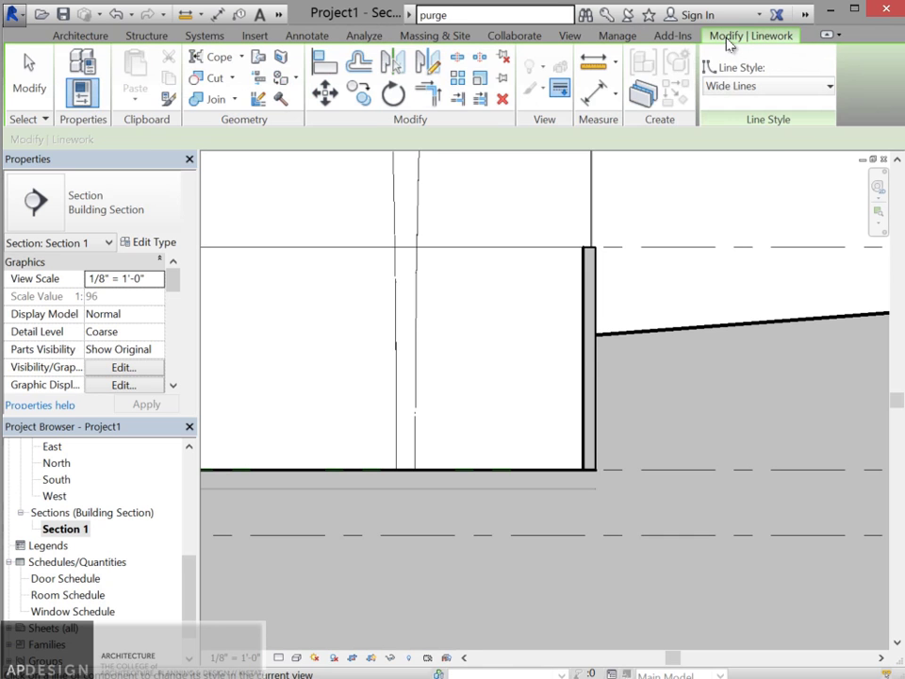
left_click(712, 89)
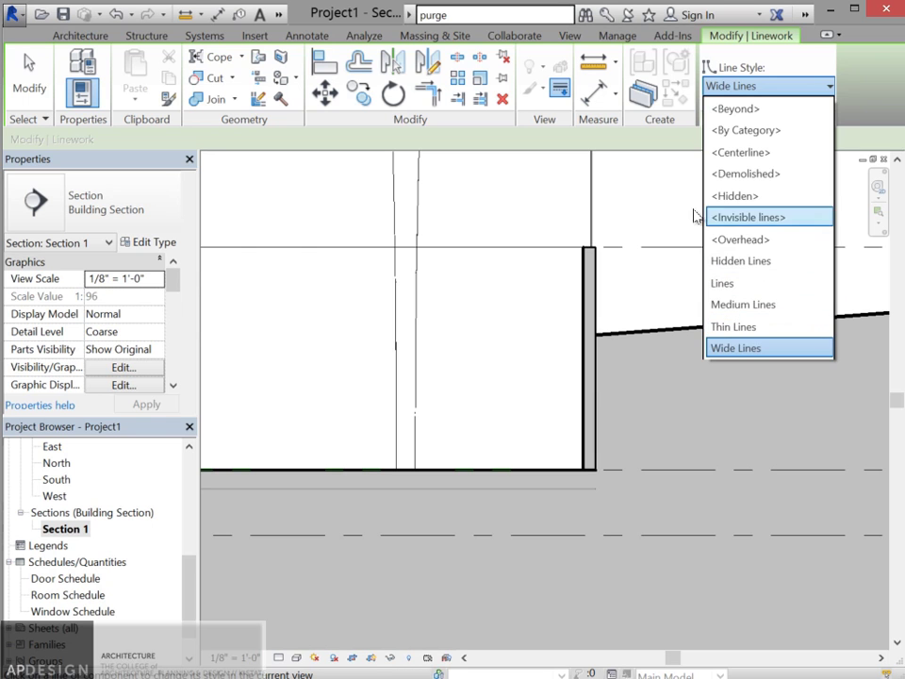
left_click(669, 191)
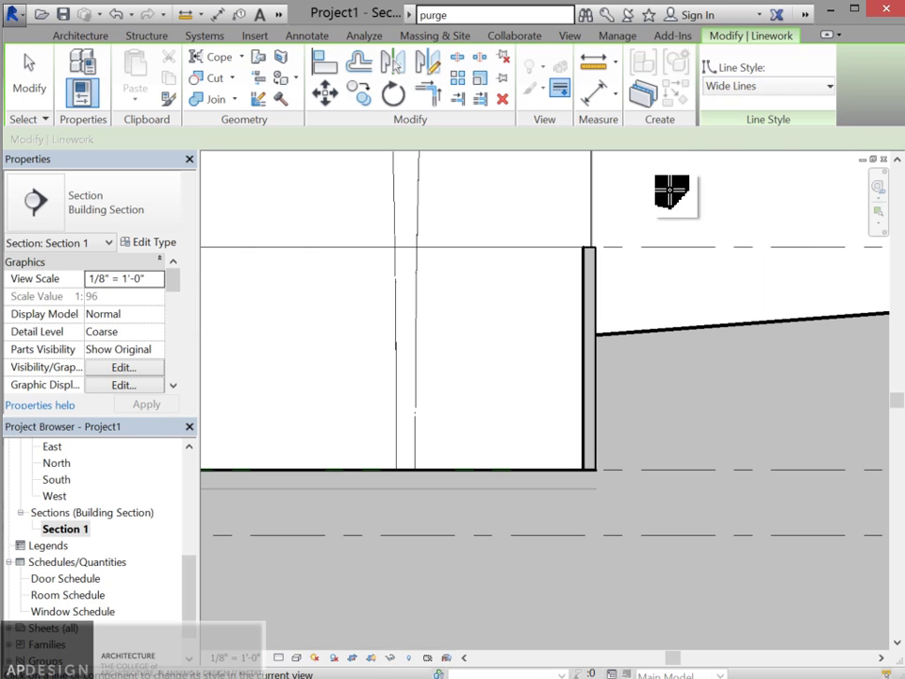
left_click(617, 38)
- Inspect the Heavy and Hidden Lines entries in the Line Styles settings, then close it
left_click(247, 85)
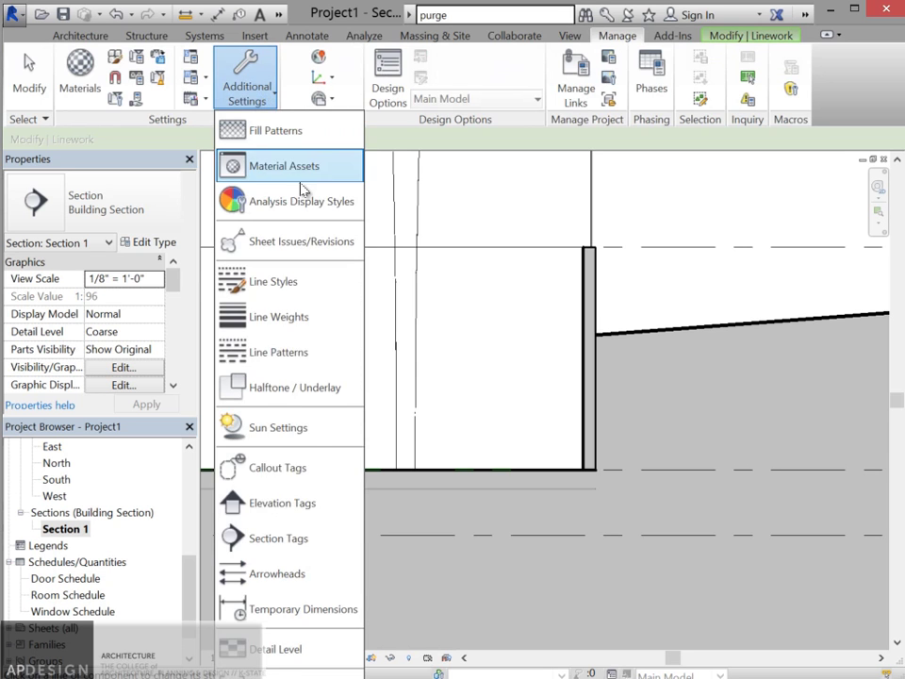
left_click(274, 283)
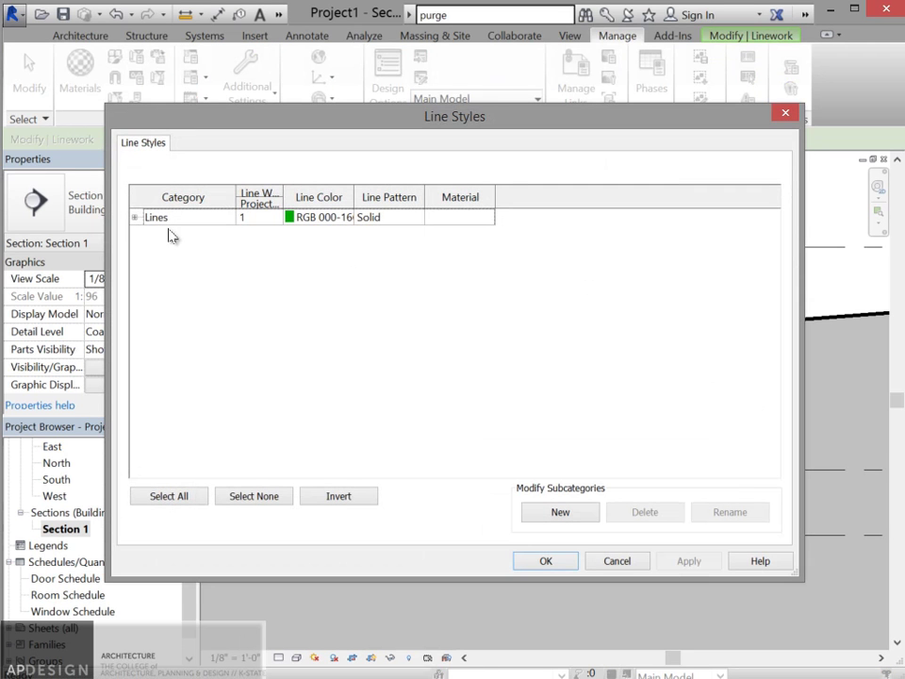
left_click(135, 219)
left_click(212, 434)
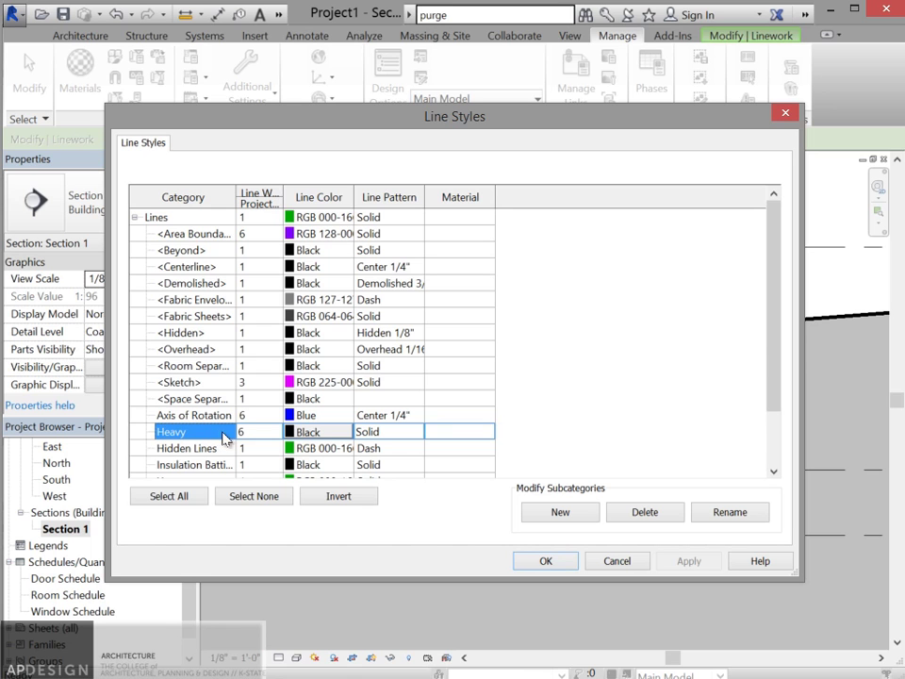
left_click(200, 497)
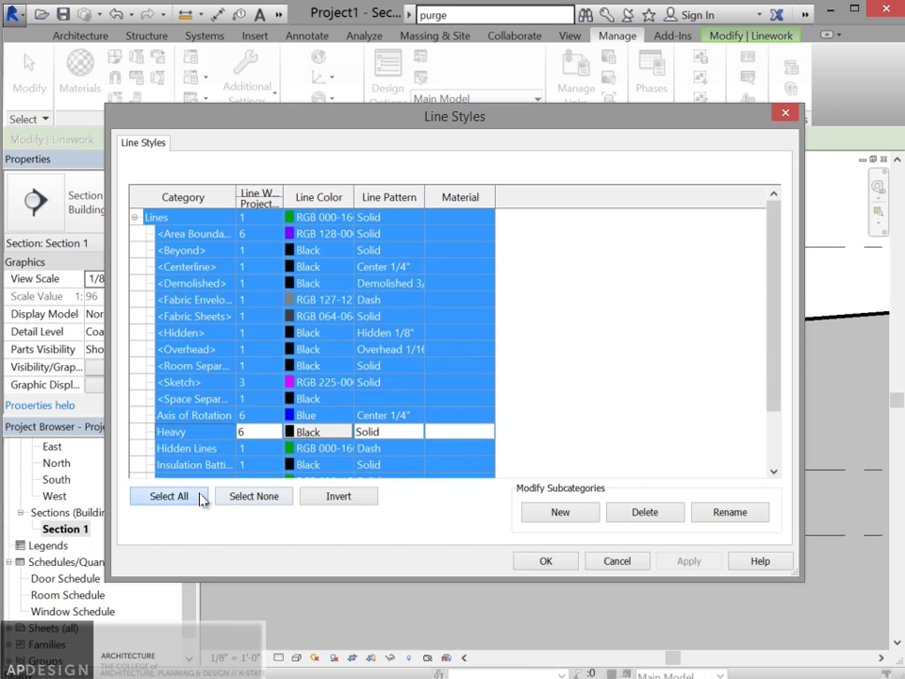
left_click(209, 456)
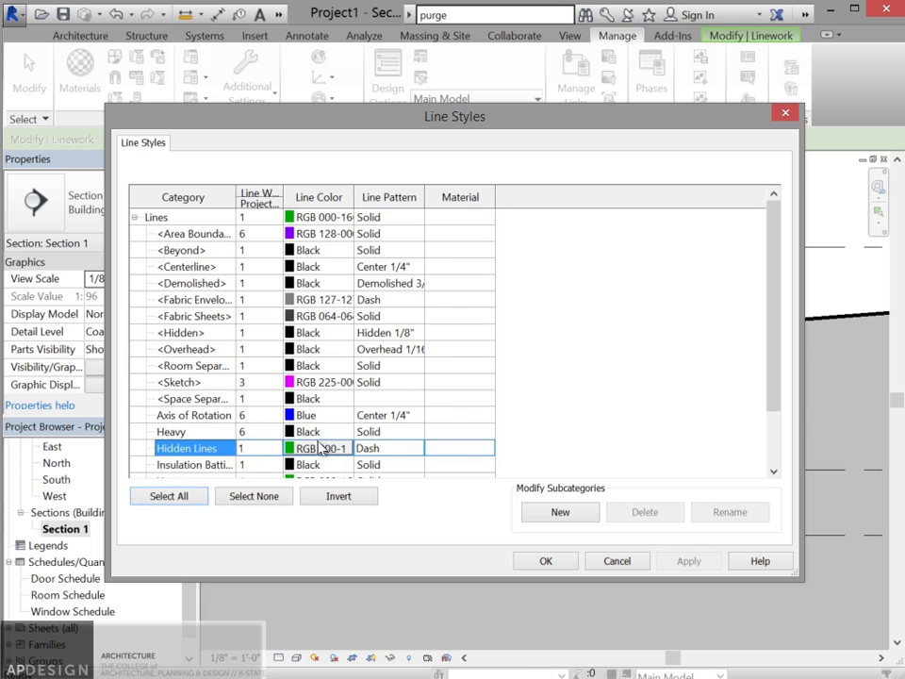
scroll(765, 365, "down", 2)
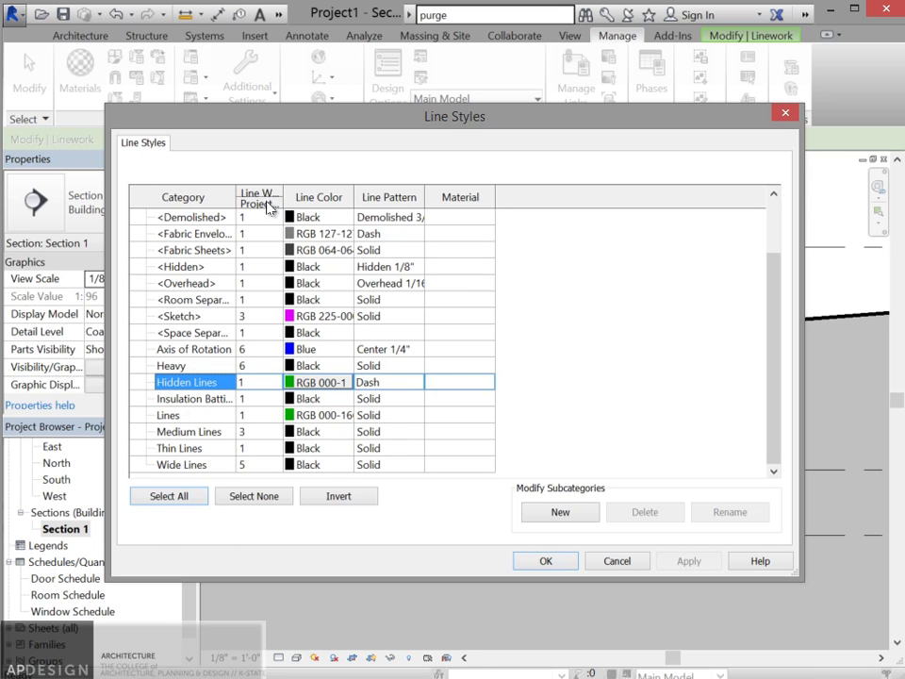
left_click(271, 385)
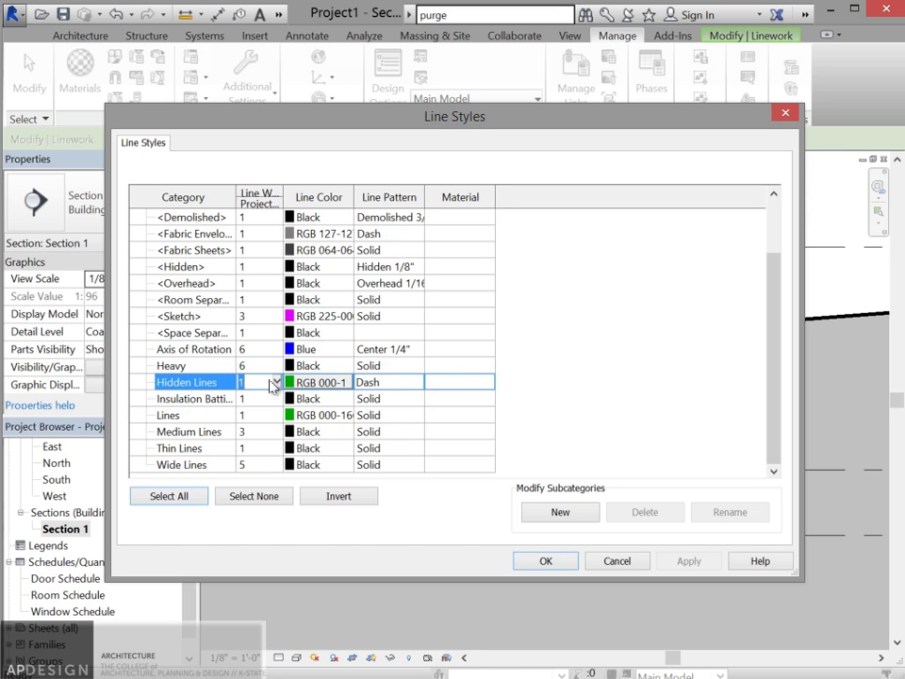
left_click(276, 366)
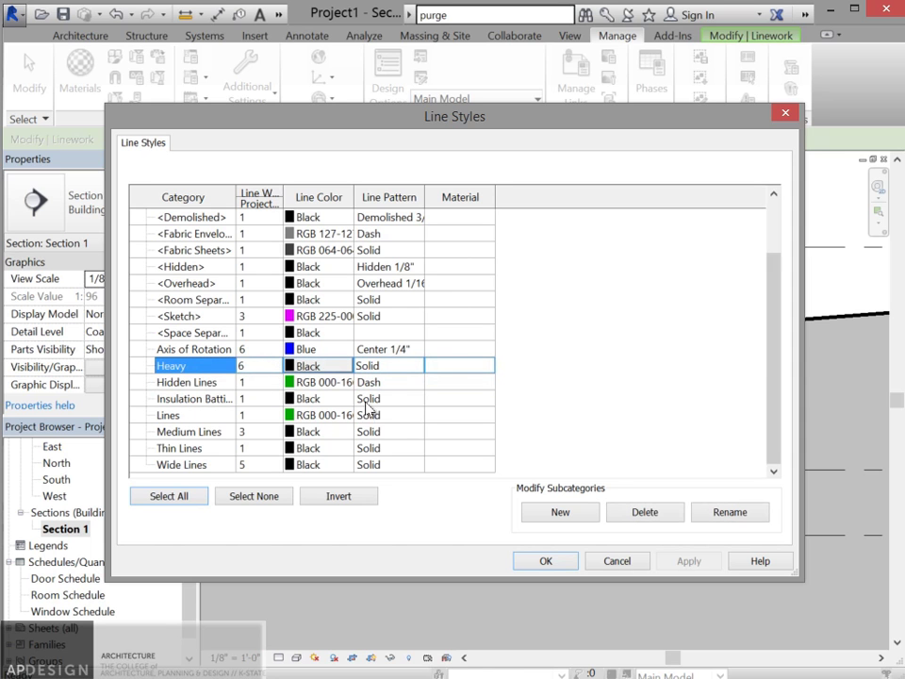
left_click(562, 562)
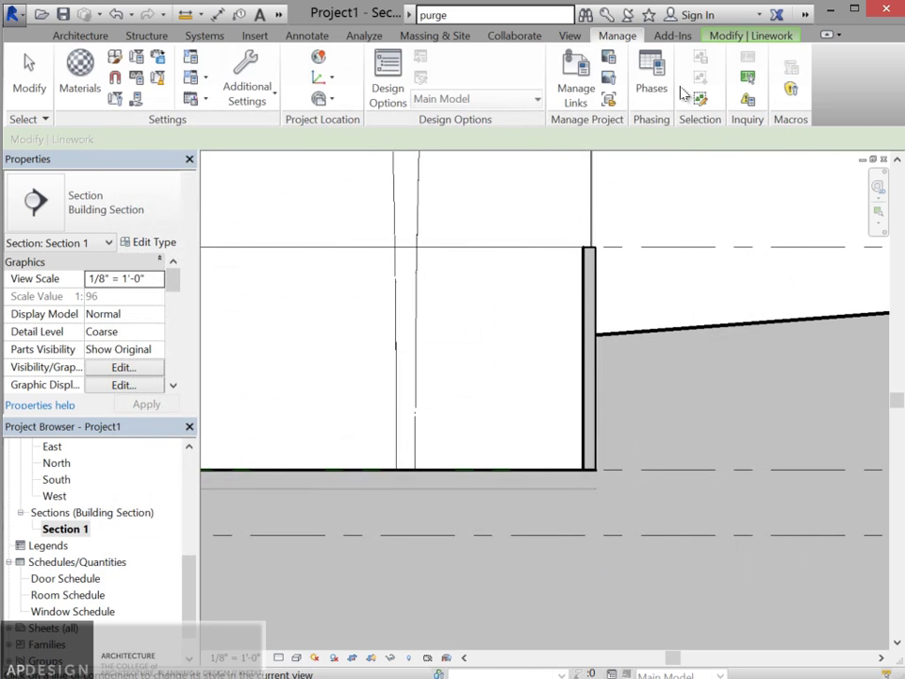
- Restyle the vertical step edge between ground and slab with the Heavy line style
left_click(739, 37)
key("Escape")
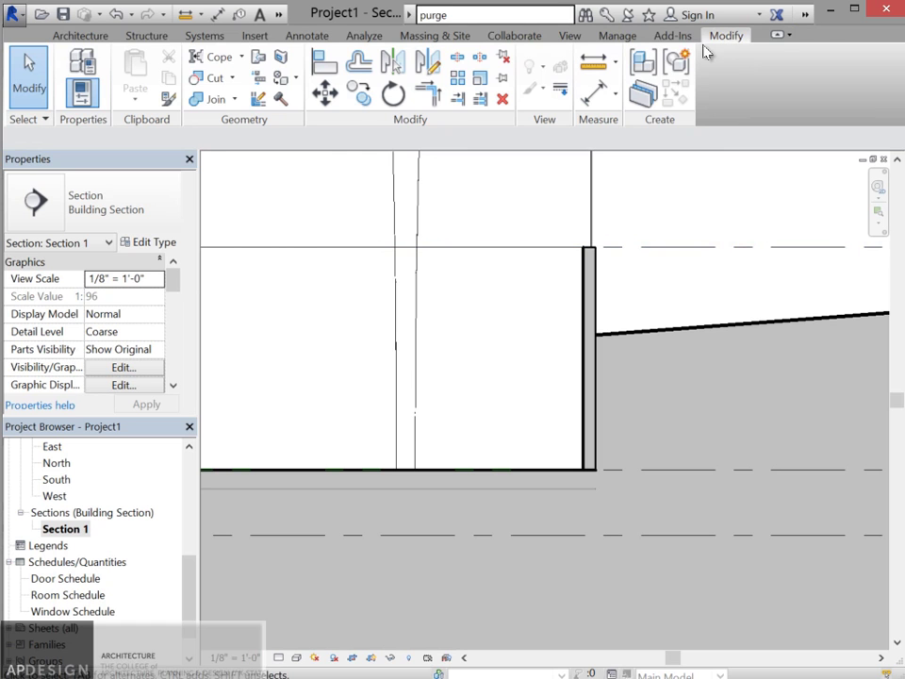
left_click(560, 90)
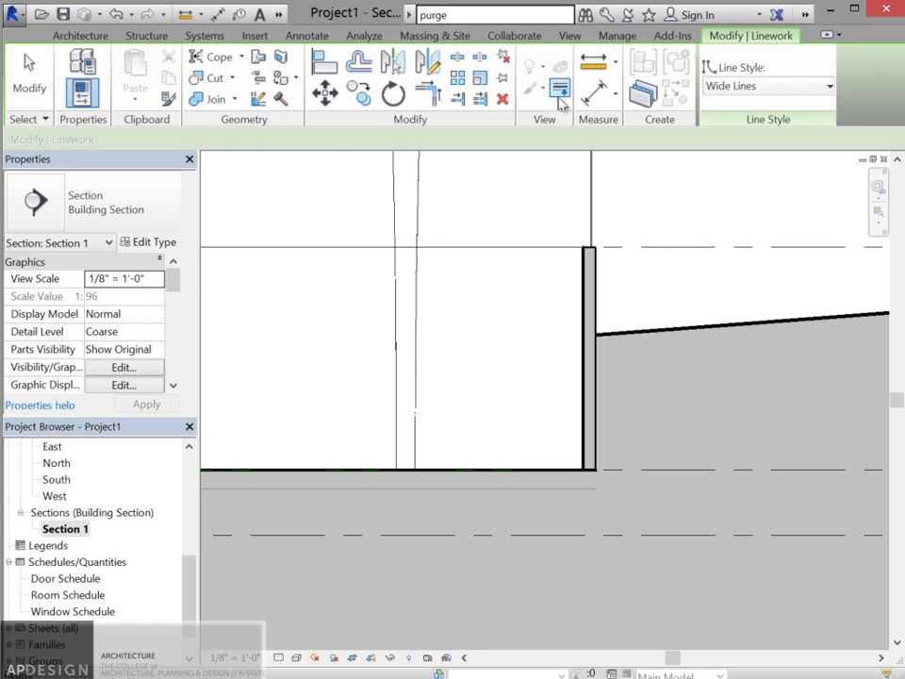
left_click(731, 94)
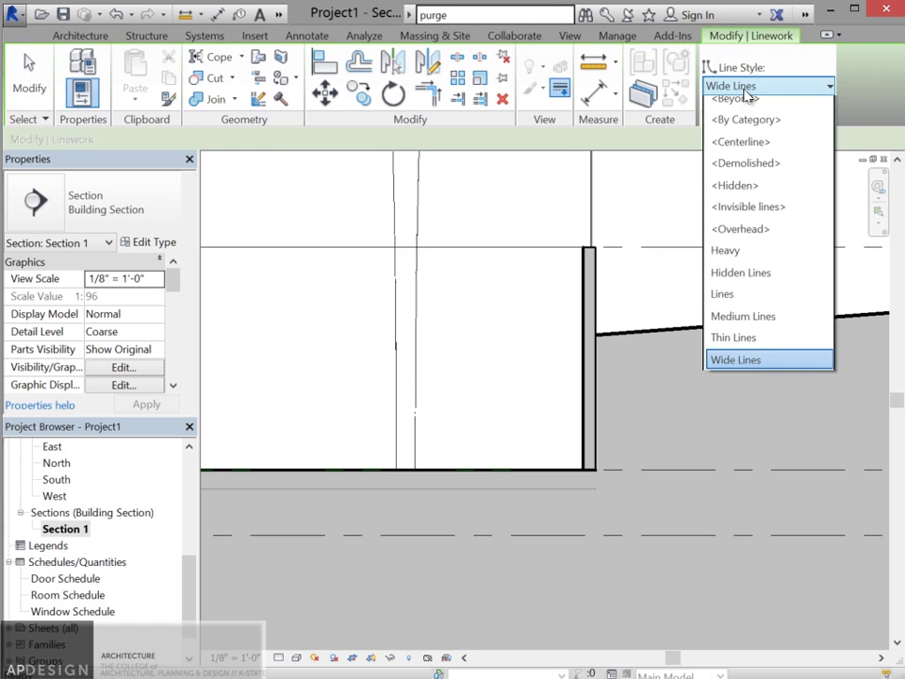
left_click(740, 263)
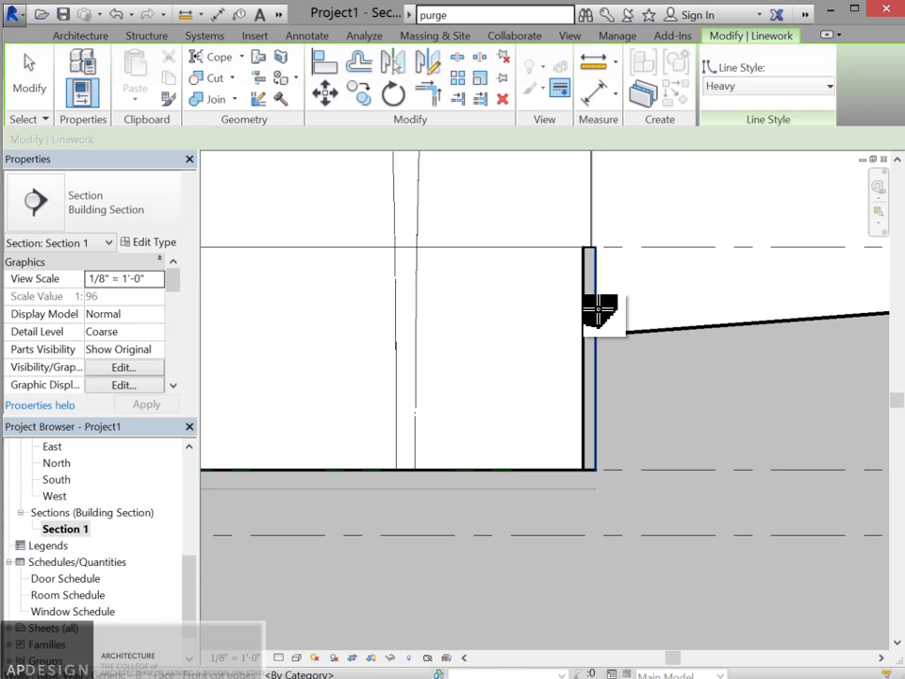
scroll(600, 341, "up", 2)
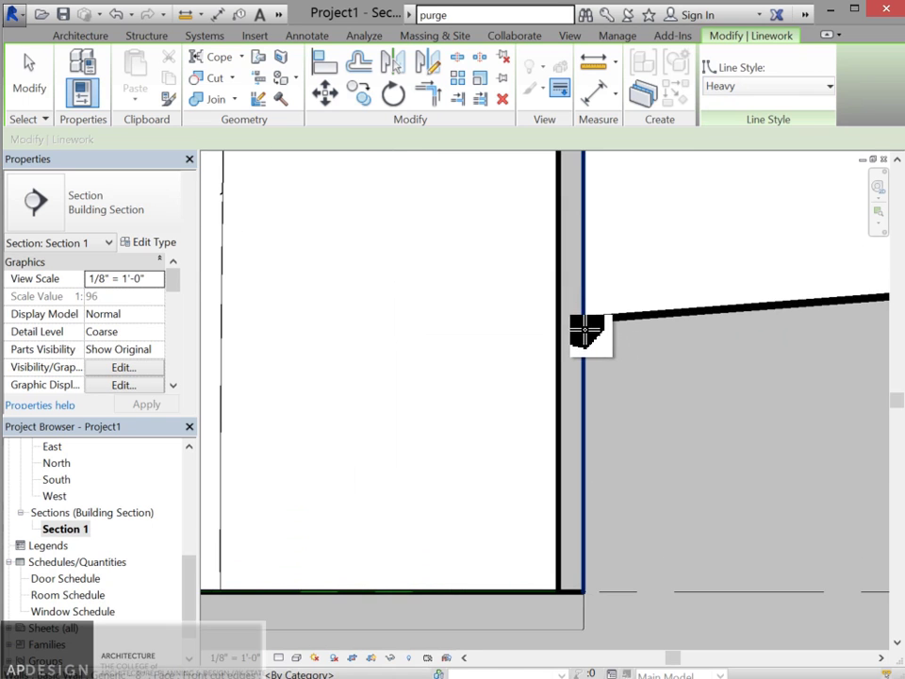
scroll(585, 332, "down", 2)
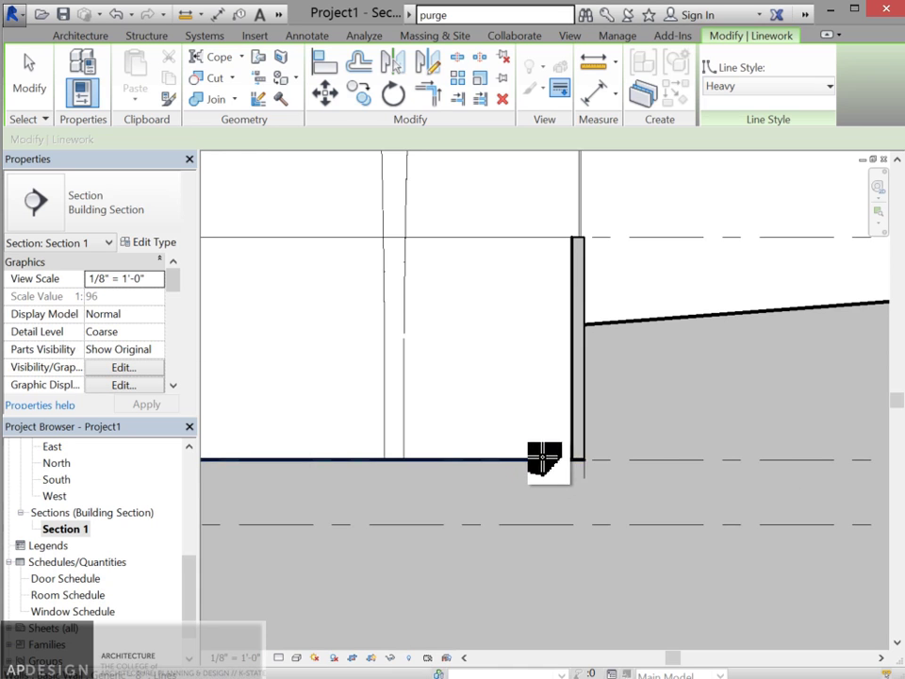
scroll(527, 456, "down", 3)
scroll(396, 461, "down", 4)
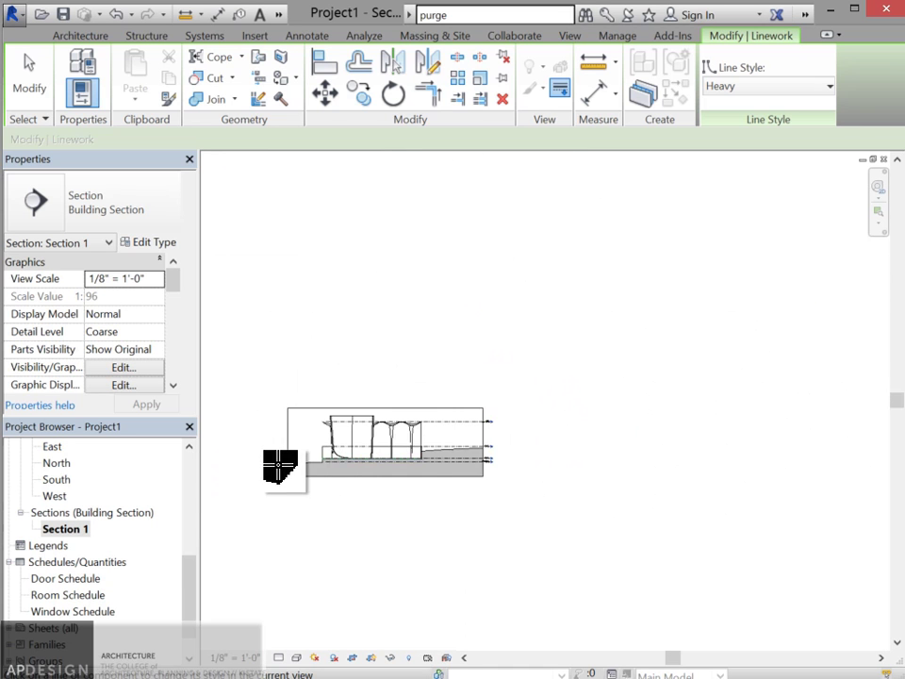
scroll(369, 459, "up", 5)
scroll(370, 459, "up", 3)
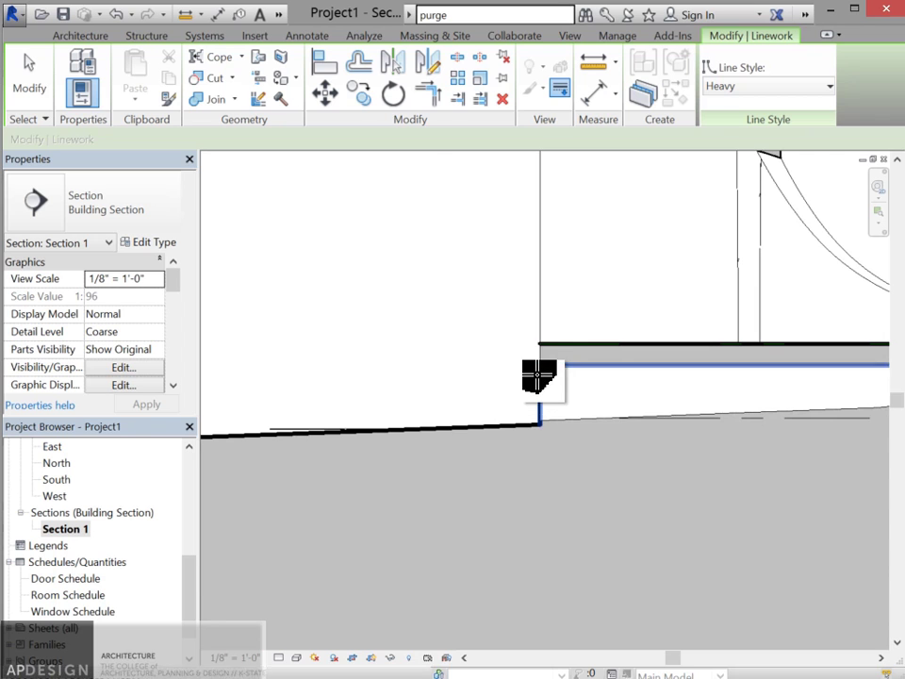
left_click(541, 386)
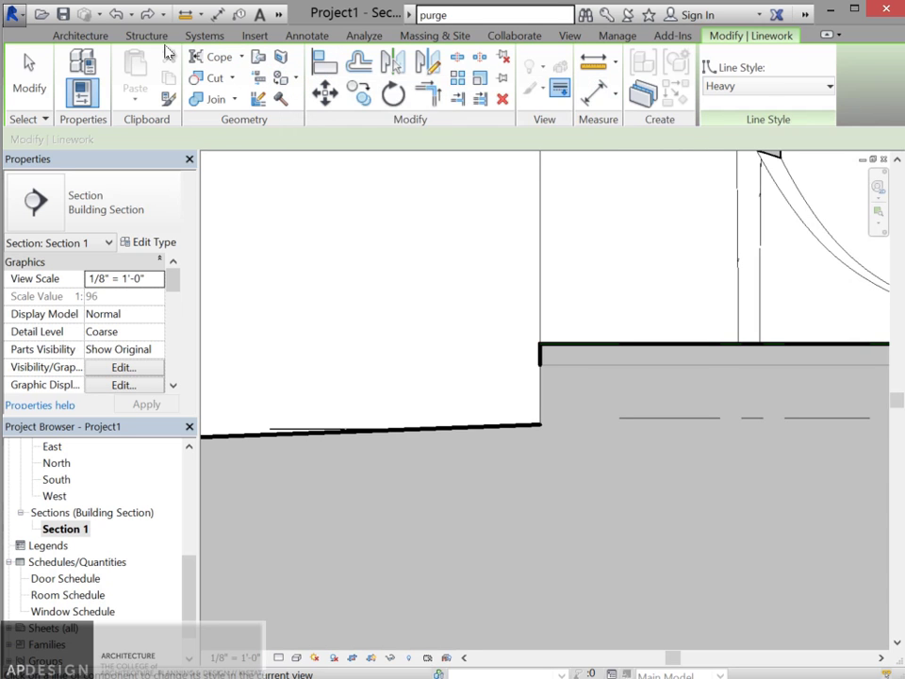
left_click(81, 36)
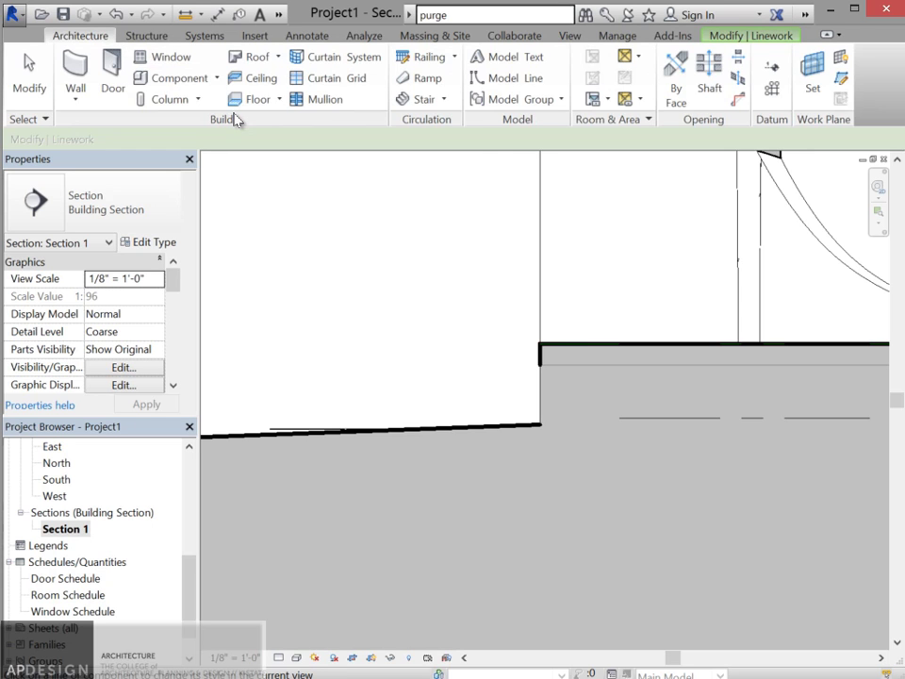
- Draw a Heavy detail line along the step edge from the wall corner to the ground
left_click(320, 35)
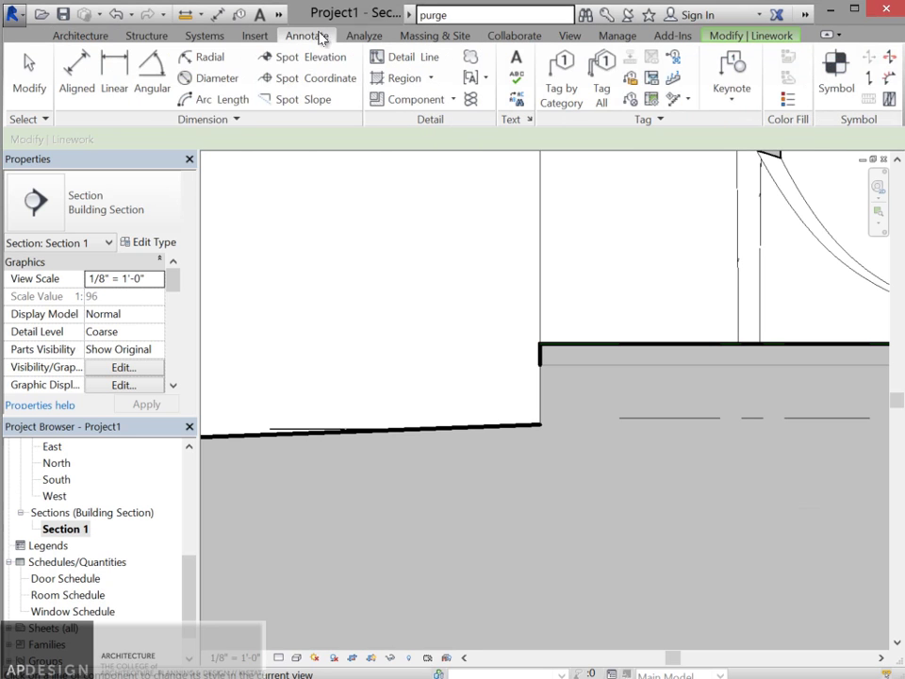
left_click(428, 61)
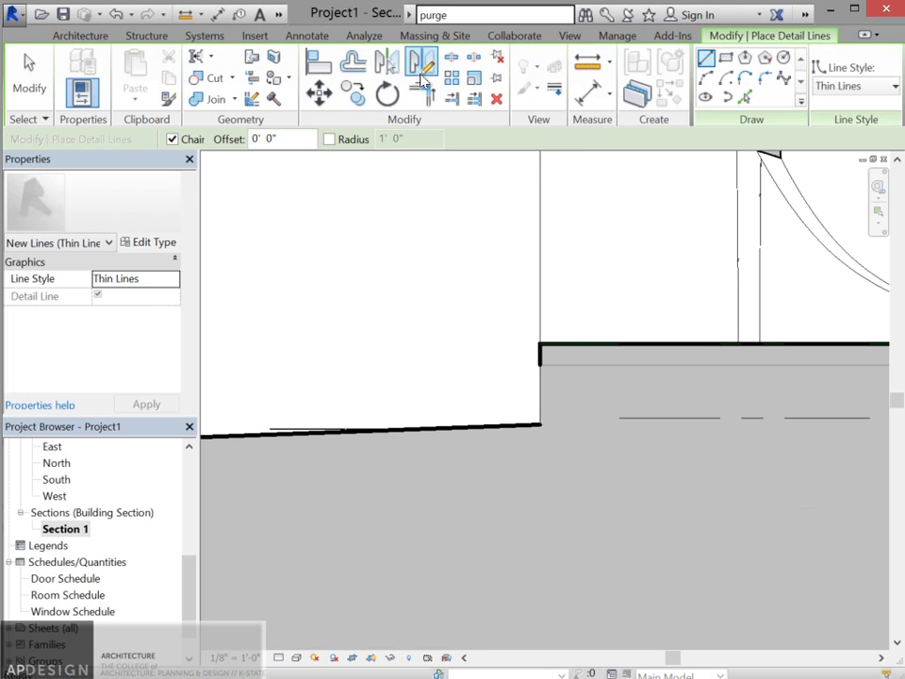
left_click(541, 365)
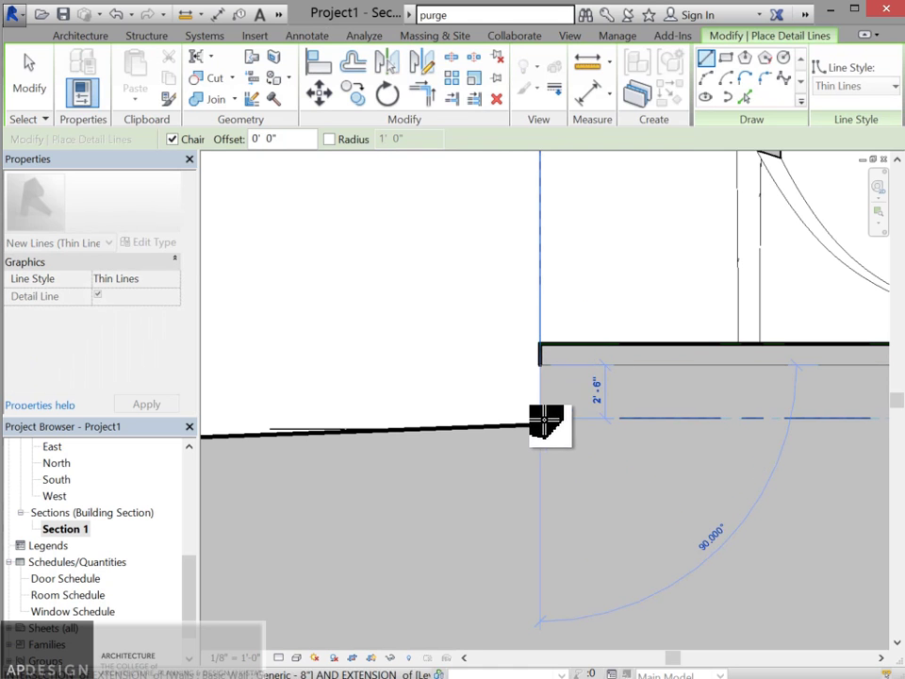
left_click(872, 86)
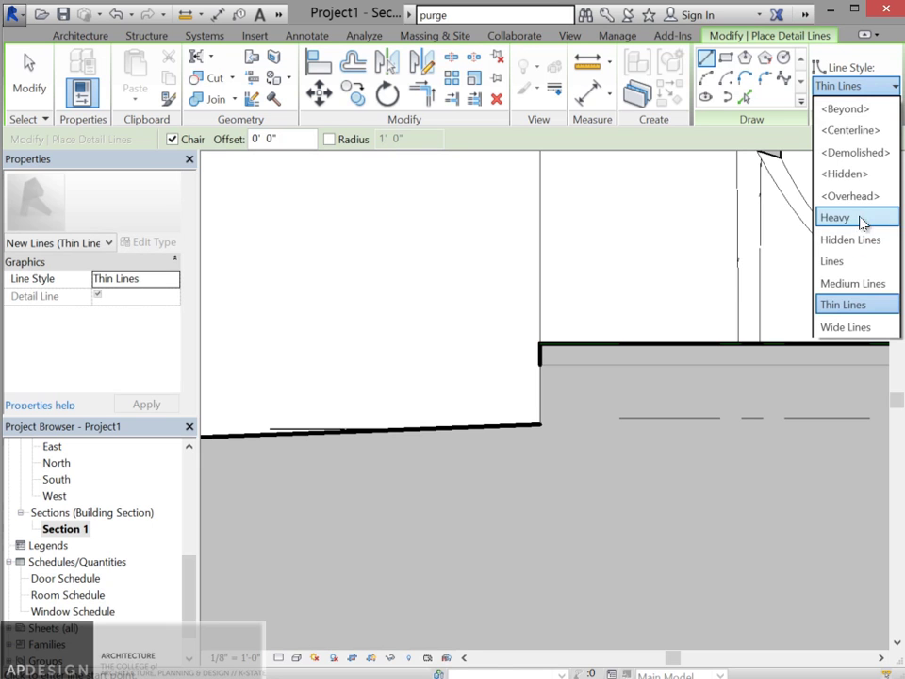
left_click(858, 217)
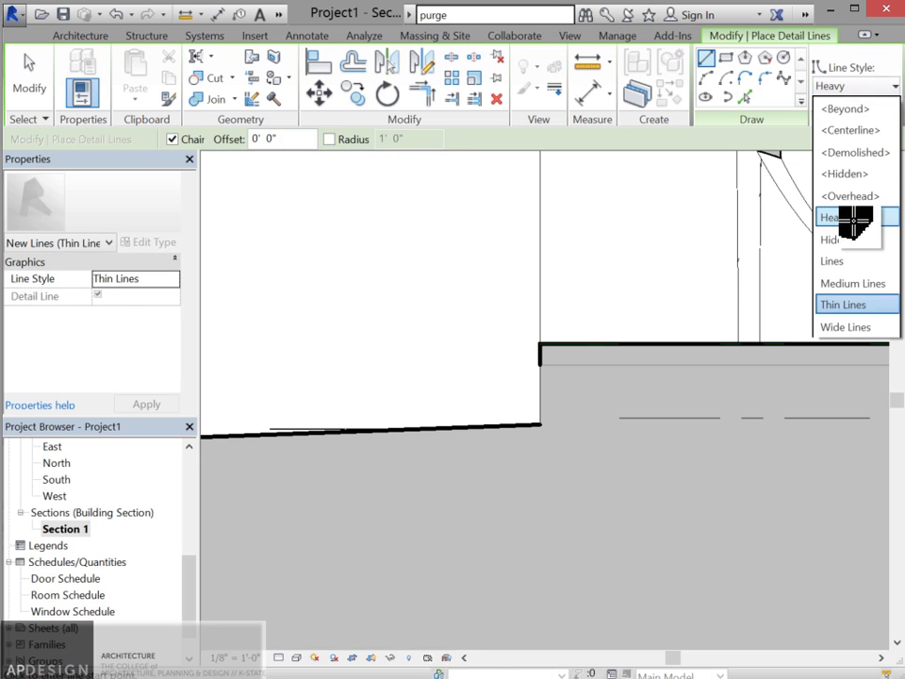
left_click(539, 428)
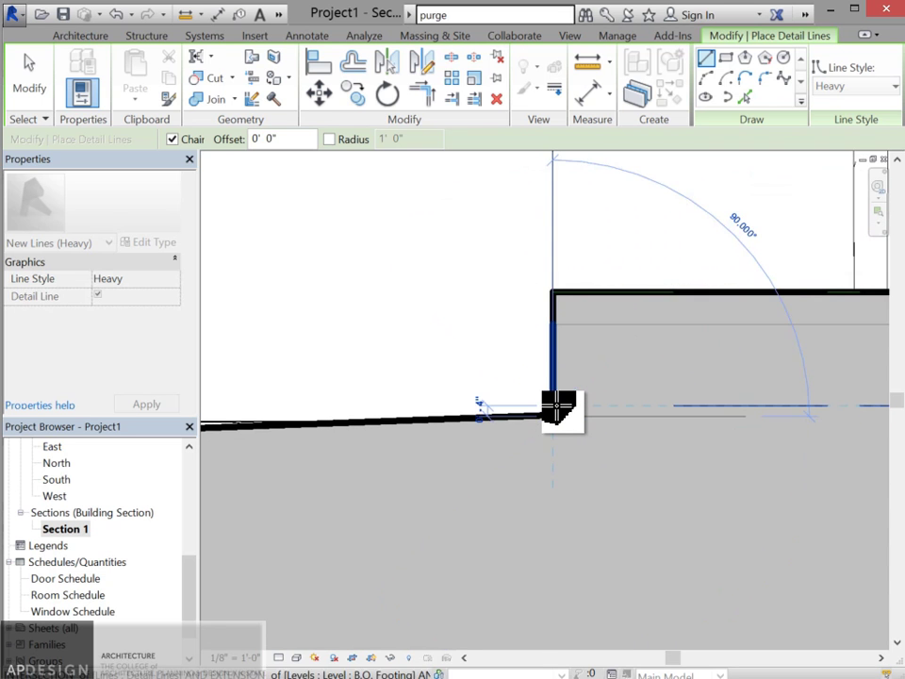
- Trace a Heavy detail line down the outer wall face from its top corner
scroll(575, 406, "down", 4)
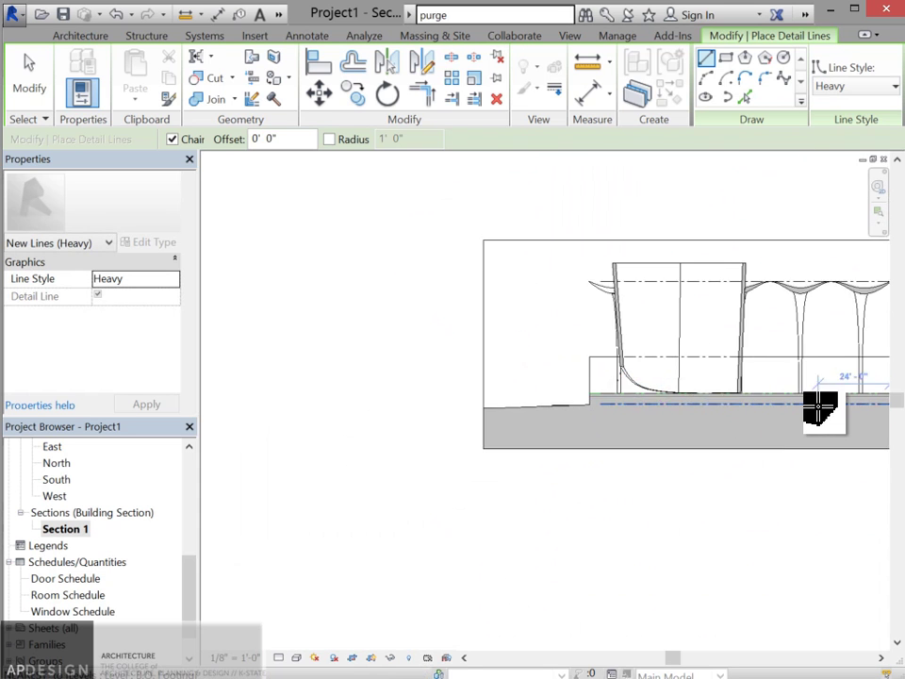
scroll(800, 405, "up", 2)
scroll(839, 410, "down", 4)
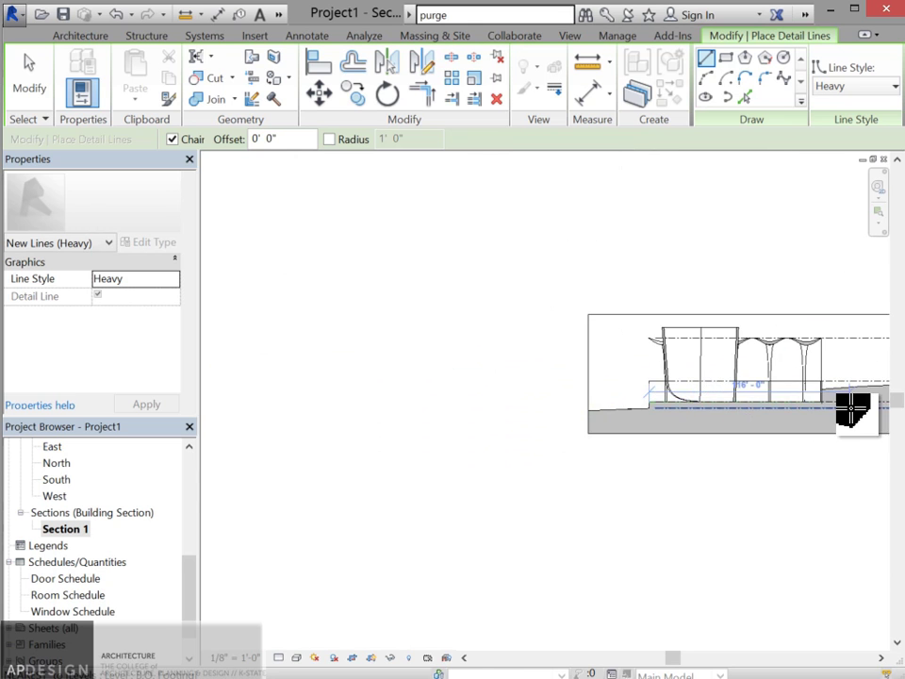
scroll(848, 409, "up", 3)
scroll(850, 405, "up", 3)
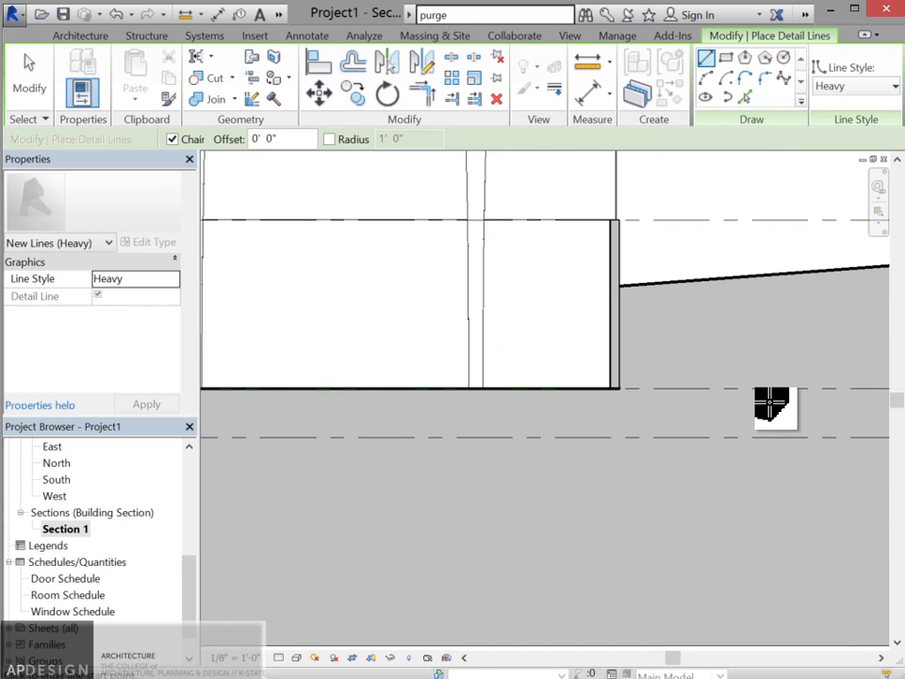
left_click(621, 221)
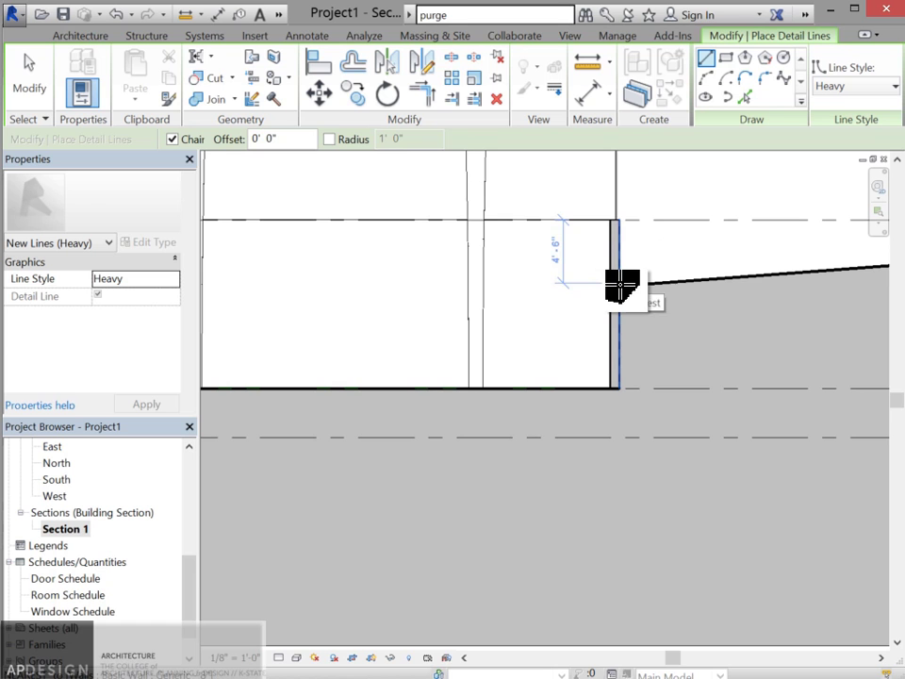
left_click(608, 387)
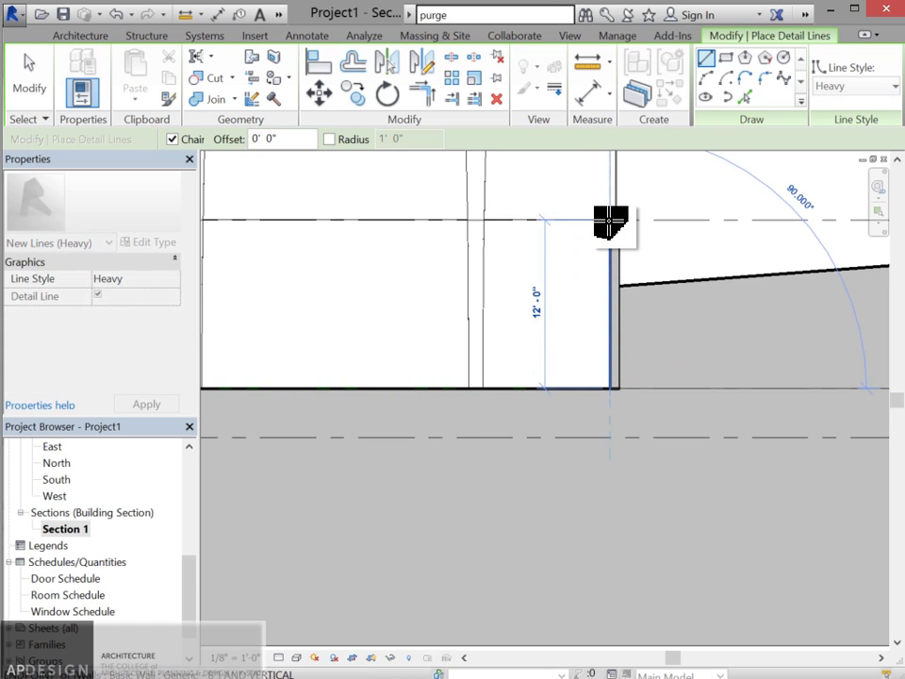
left_click(618, 221)
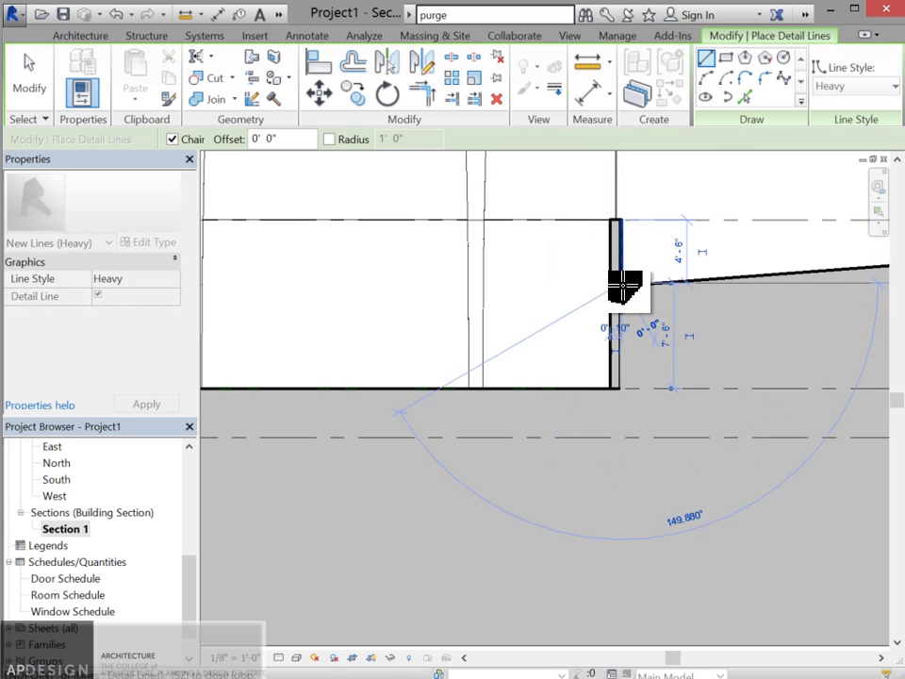
key("l")
key("w")
scroll(636, 293, "up", 4)
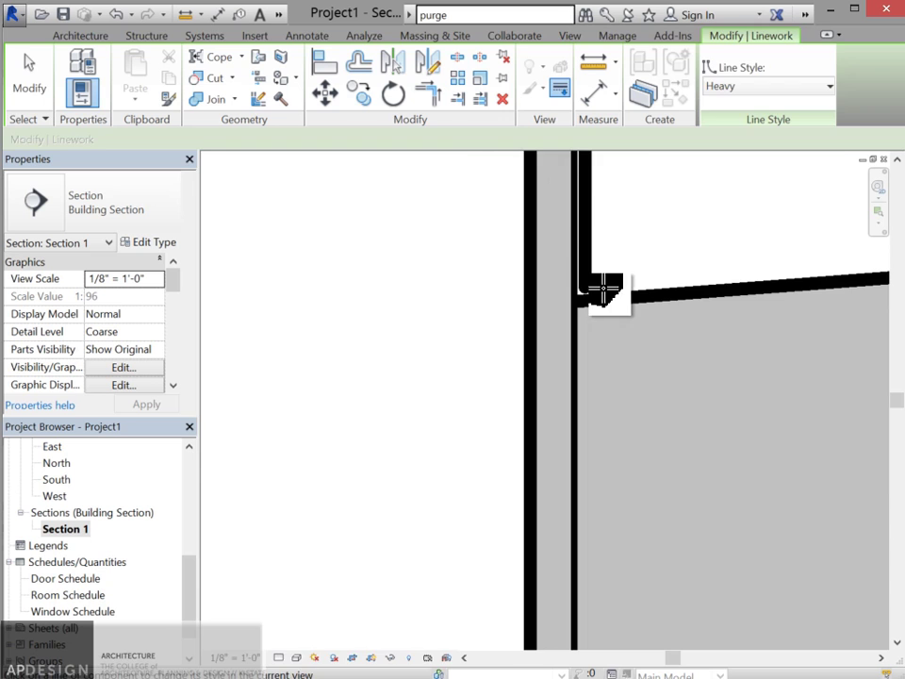
- Draw a Heavy detail line from the wall's top corner down its right face to the ground line
scroll(604, 294, "down", 4)
key("Escape")
scroll(626, 236, "up", 5)
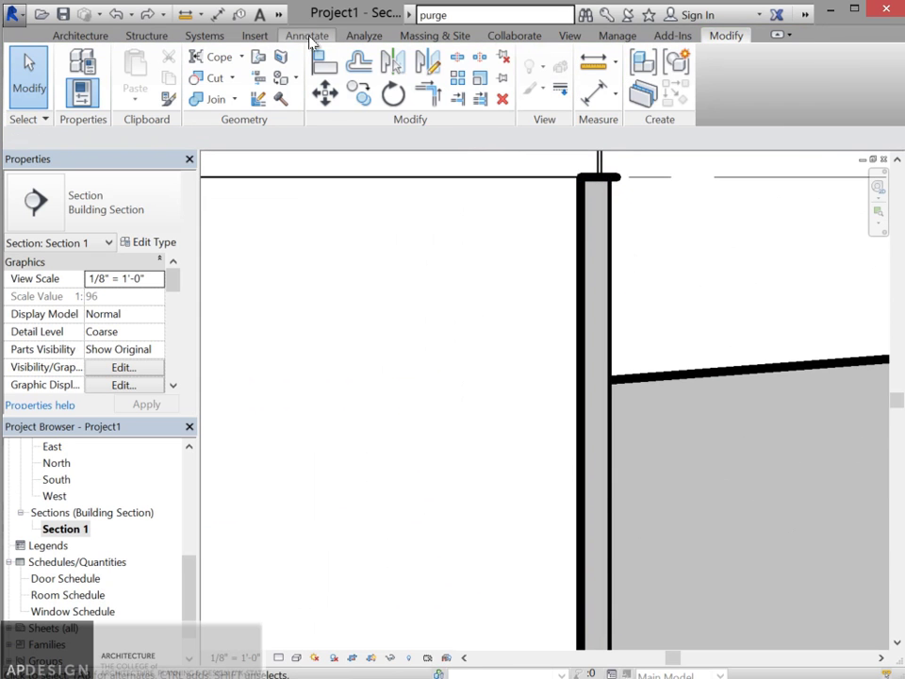
left_click(309, 38)
left_click(411, 58)
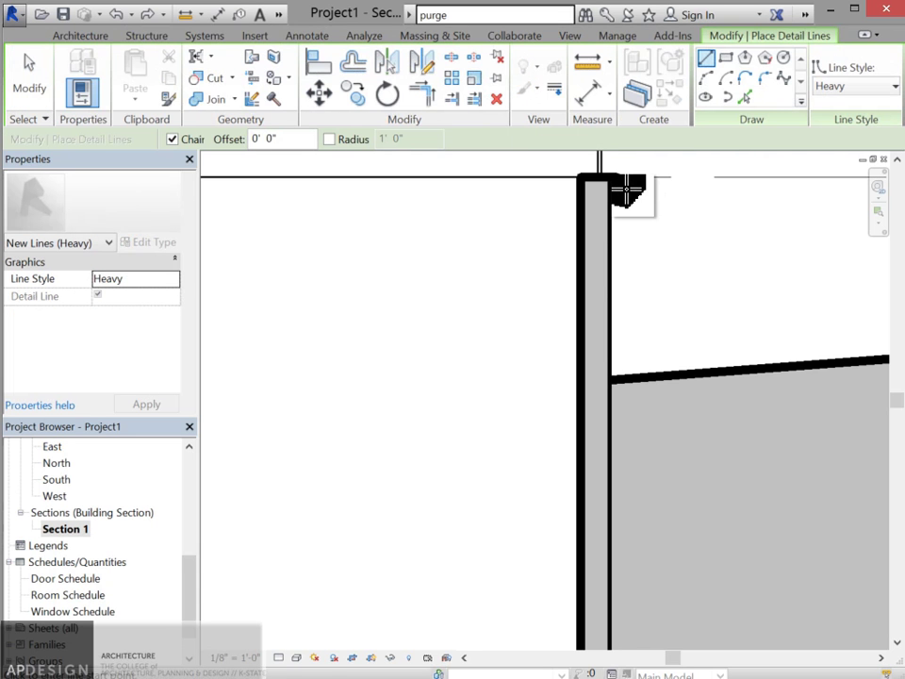
left_click(613, 179)
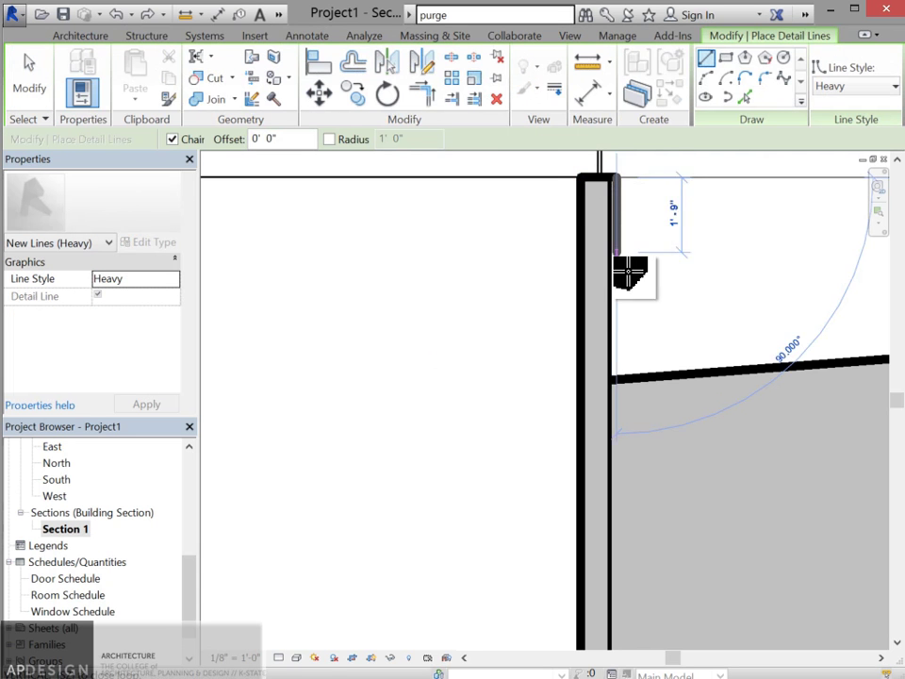
left_click(617, 380)
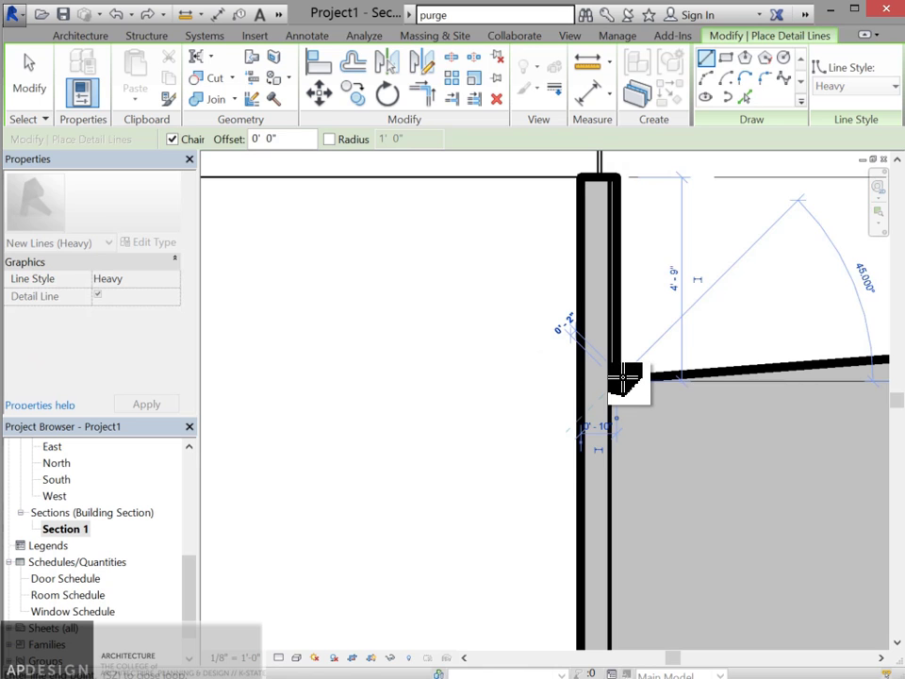
key("Escape")
key("Escape")
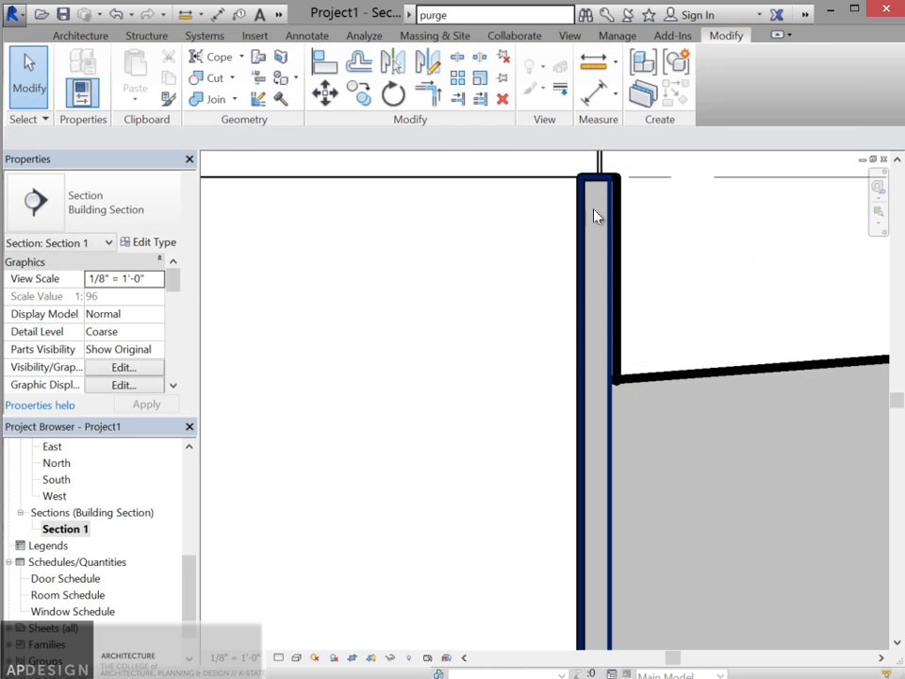
left_click(618, 213)
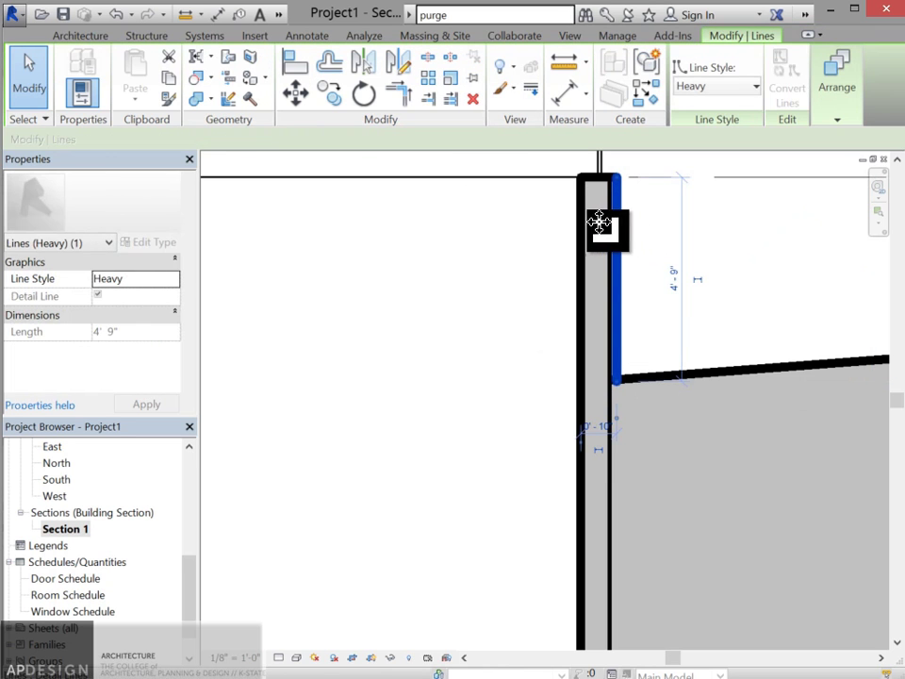
mouse_move(600, 221)
left_mouse_down()
mouse_move(578, 226)
mouse_move(613, 225)
left_mouse_up()
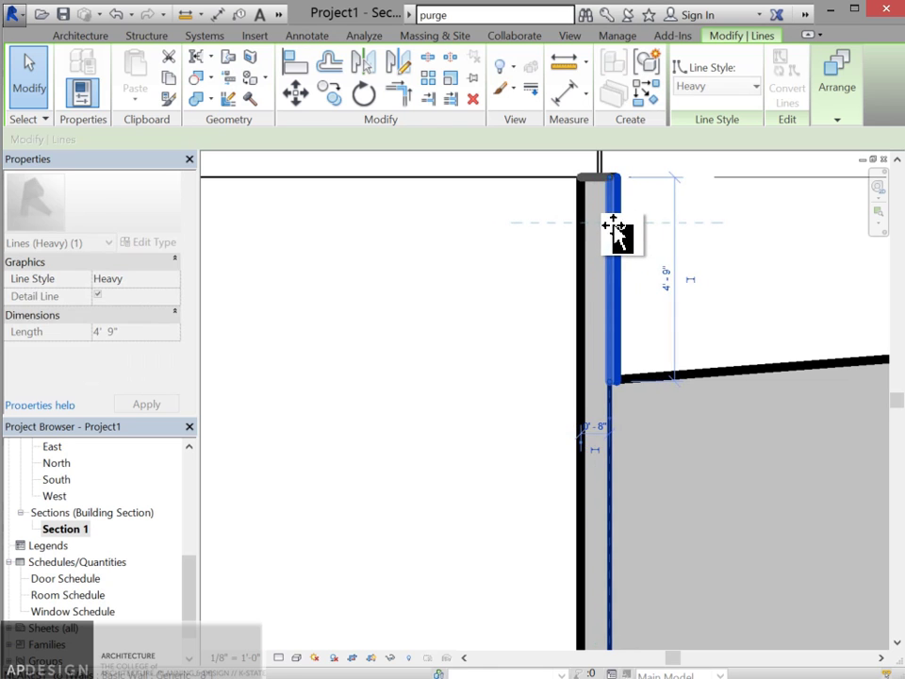
left_click(642, 238)
scroll(644, 240, "down", 3)
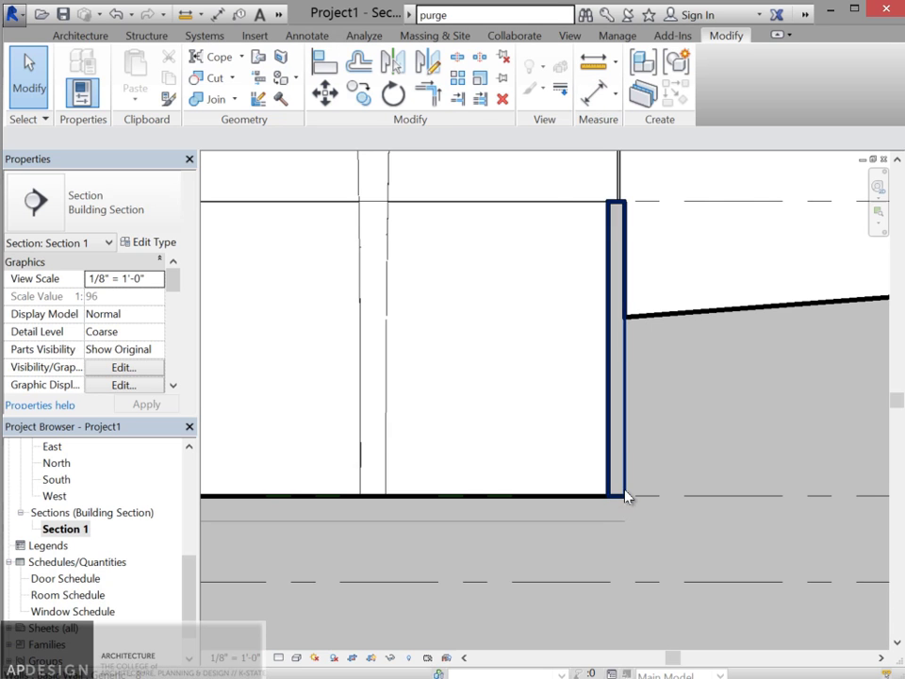
- Select the wall and the ground pad at the building's base to inspect them, then deselect
scroll(615, 512, "up", 5)
left_click(640, 455)
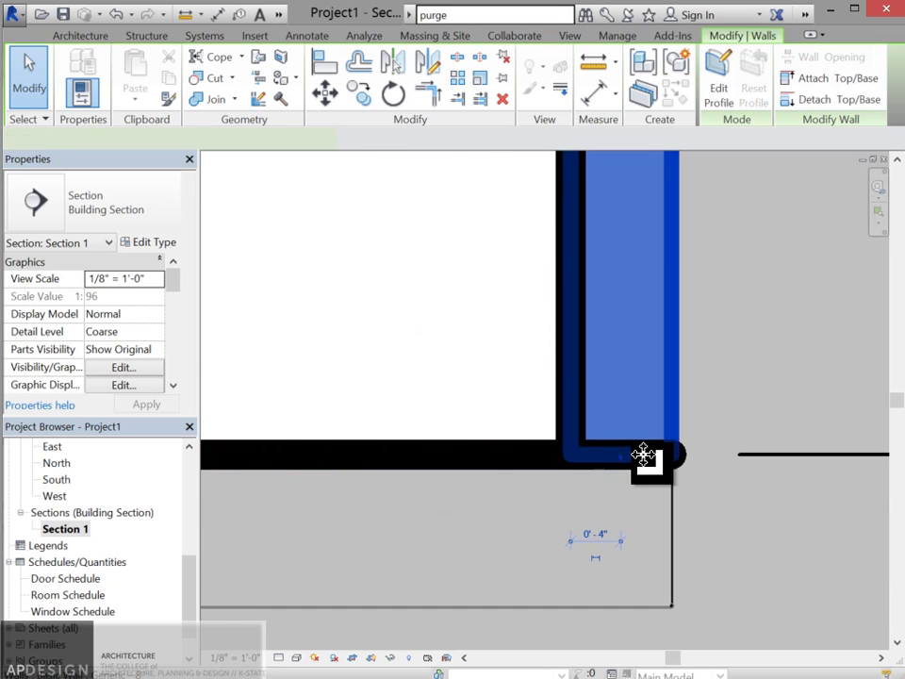
scroll(658, 450, "down", 2)
scroll(665, 454, "down", 3)
scroll(632, 452, "up", 4)
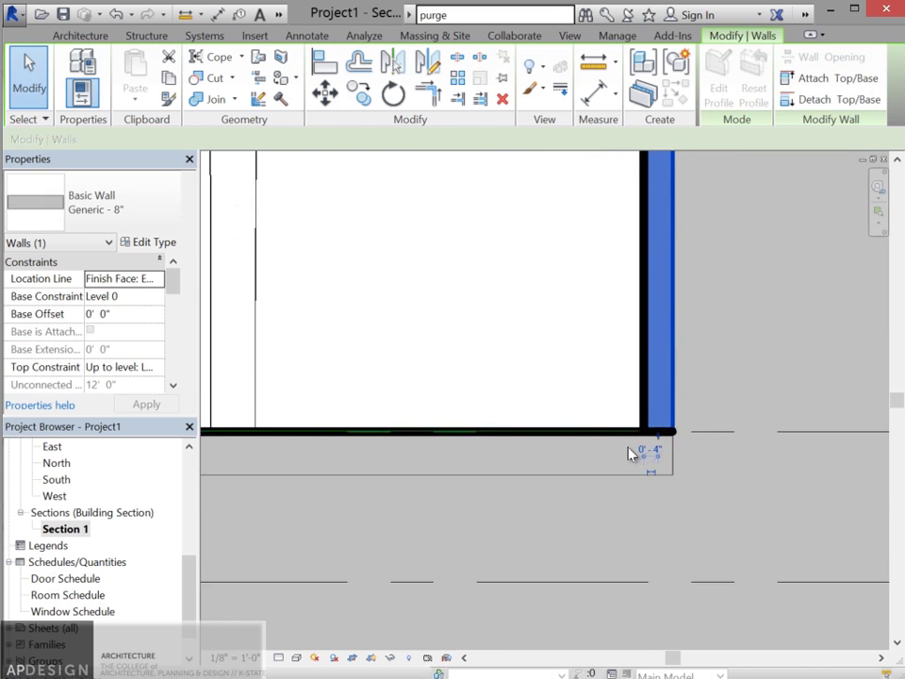
left_click(634, 419)
left_click(752, 434)
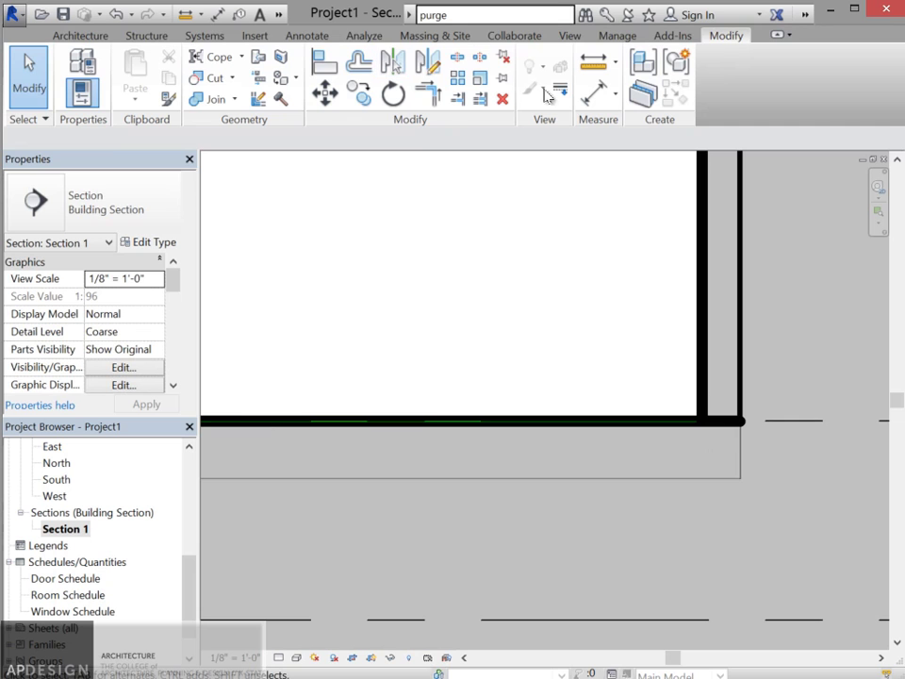
- Set the Linework style to <Invisible lines> and zoom around the wall base to inspect its edges
left_click(582, 101)
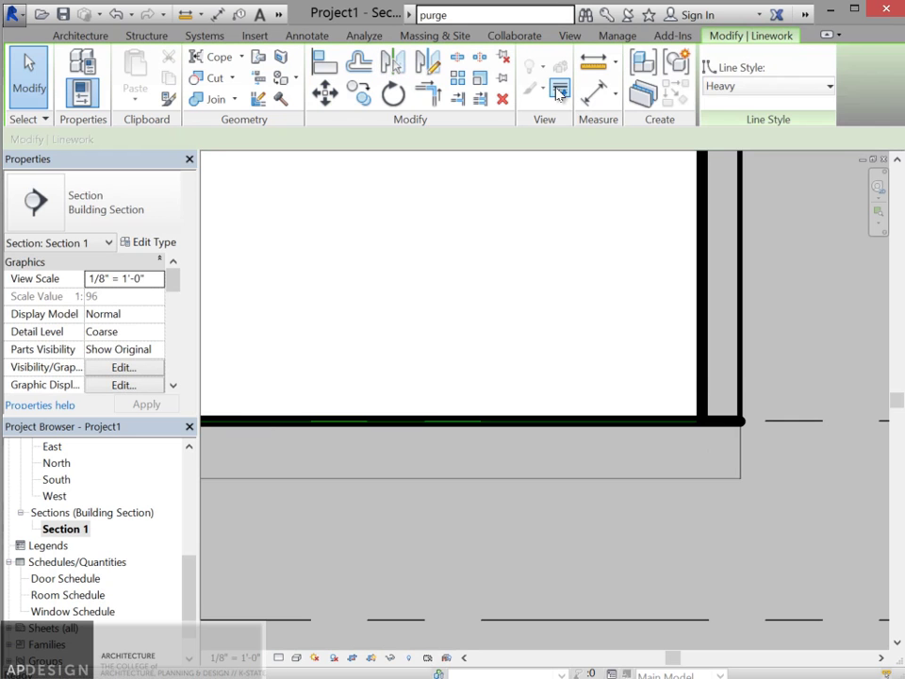
left_click(745, 88)
left_click(748, 217)
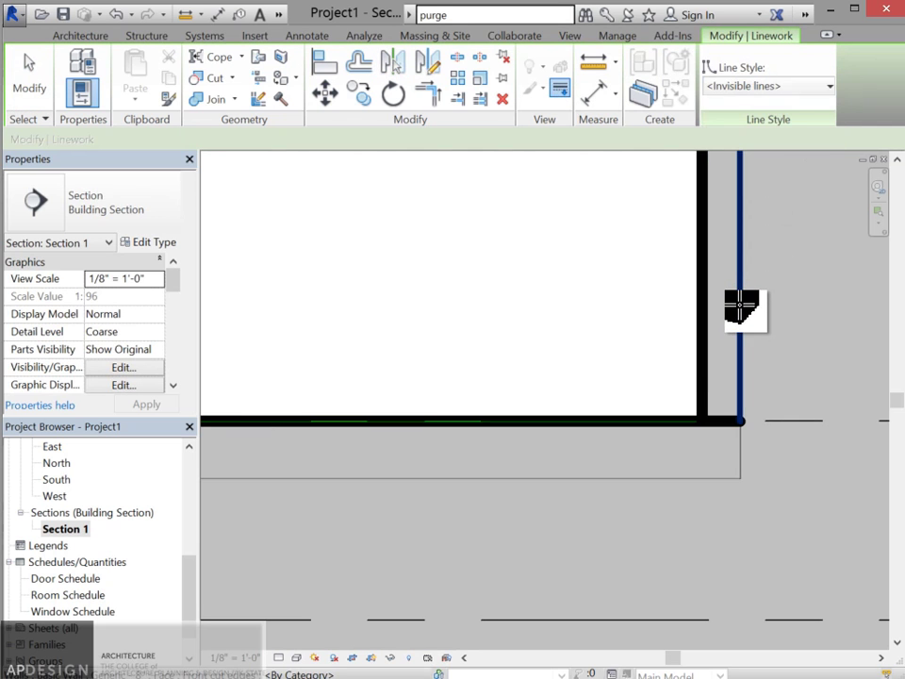
scroll(754, 293, "down", 2)
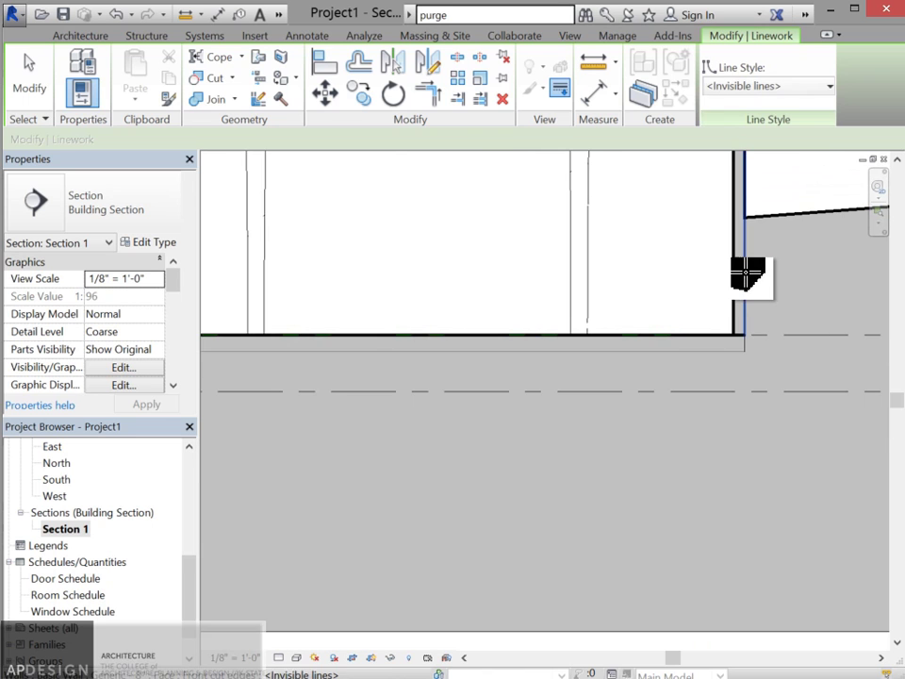
scroll(754, 281, "up", 3)
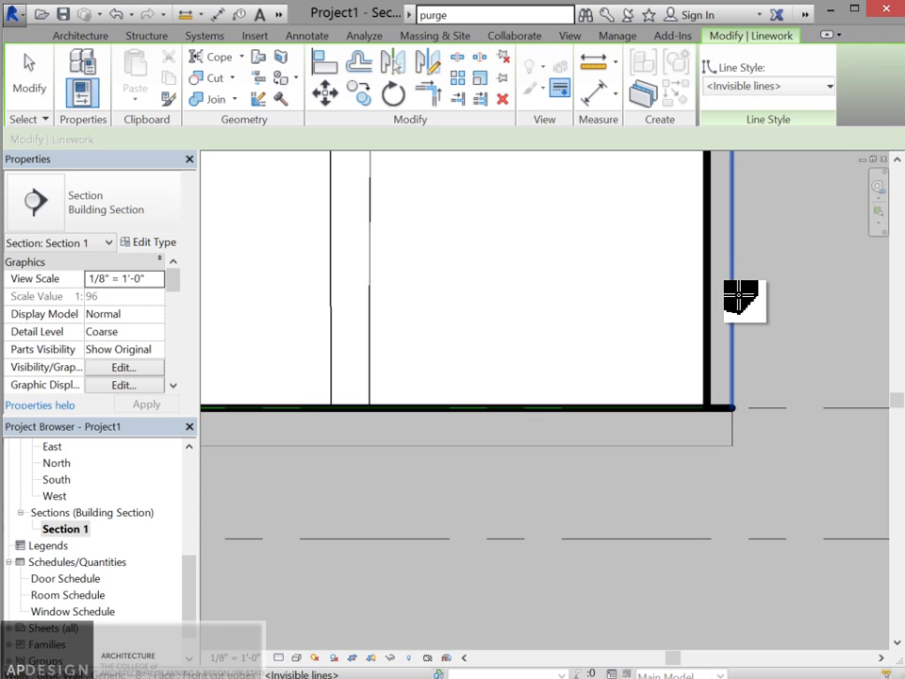
scroll(736, 300, "down", 2)
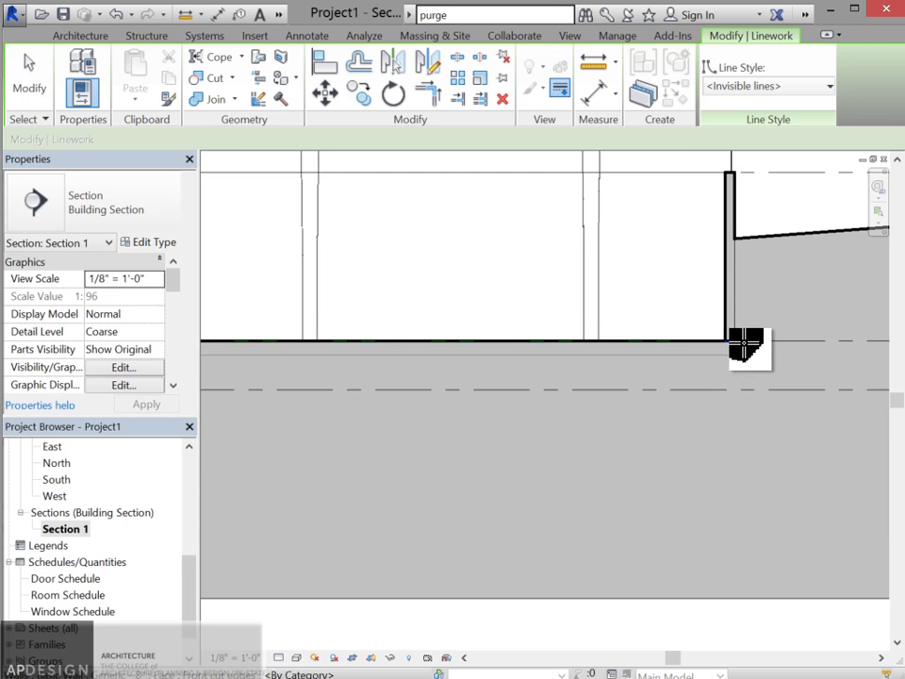
scroll(743, 368, "up", 3)
scroll(740, 327, "down", 2)
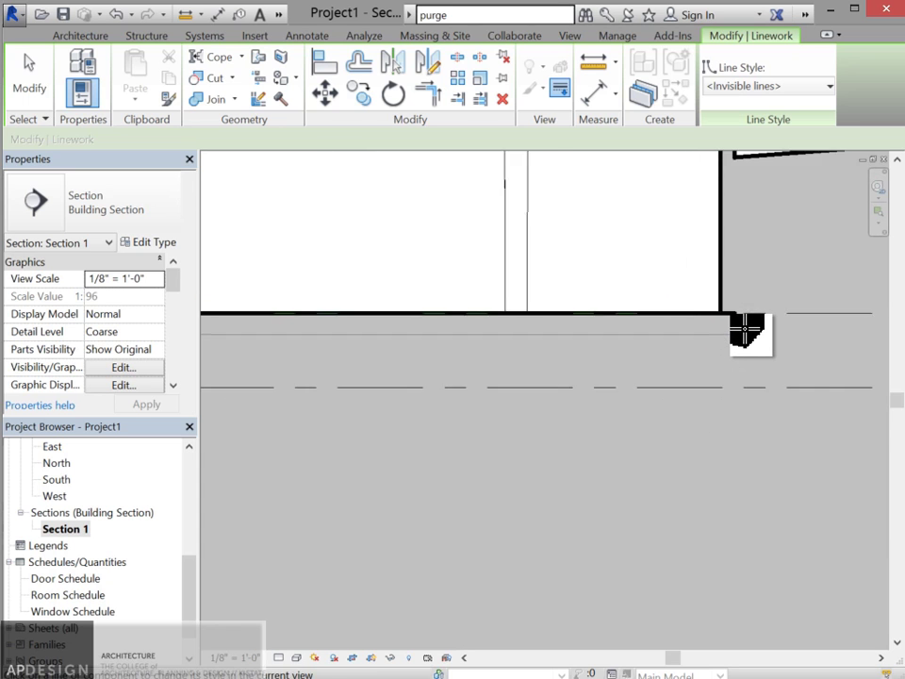
scroll(742, 323, "up", 1)
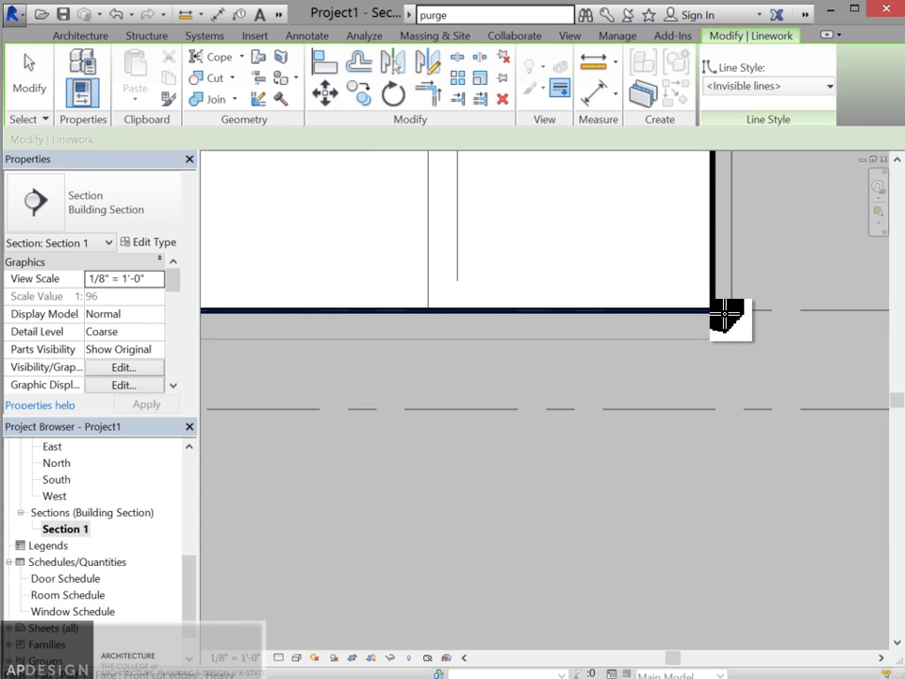
scroll(728, 313, "down", 3)
scroll(733, 314, "up", 4)
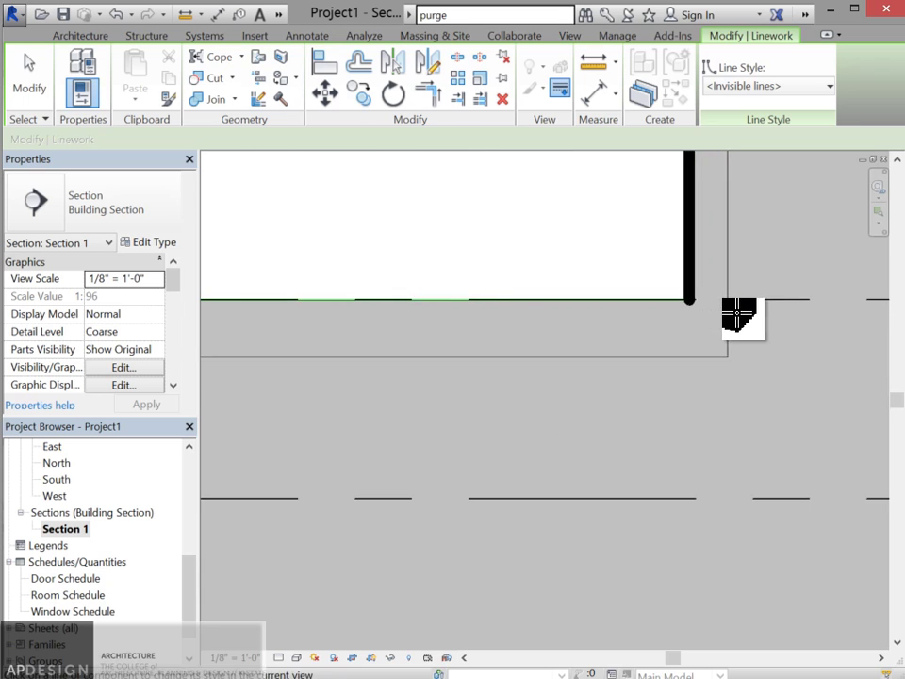
scroll(732, 308, "down", 4)
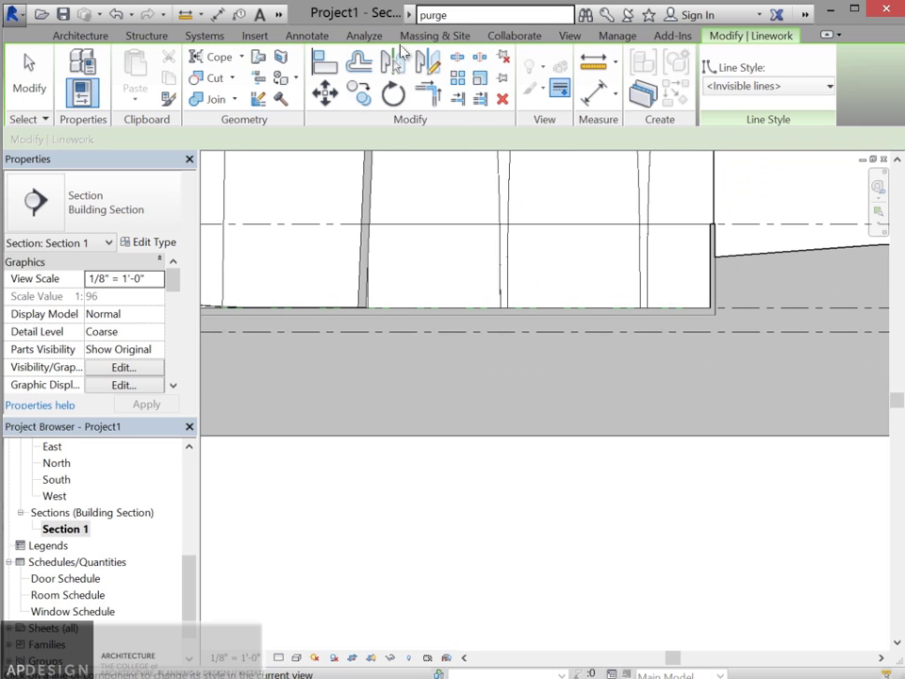
left_click(83, 36)
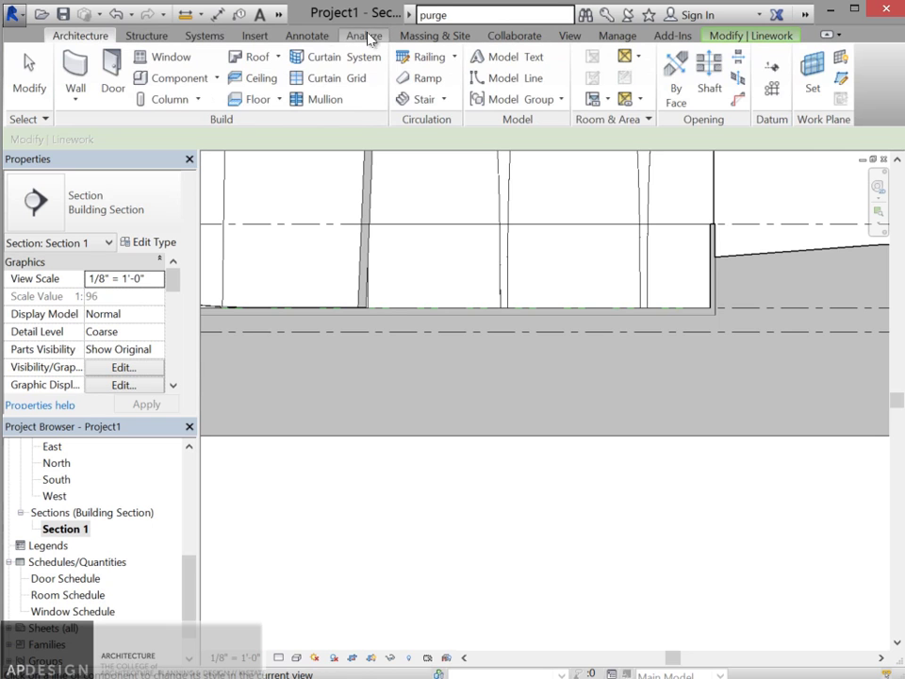
left_click(309, 36)
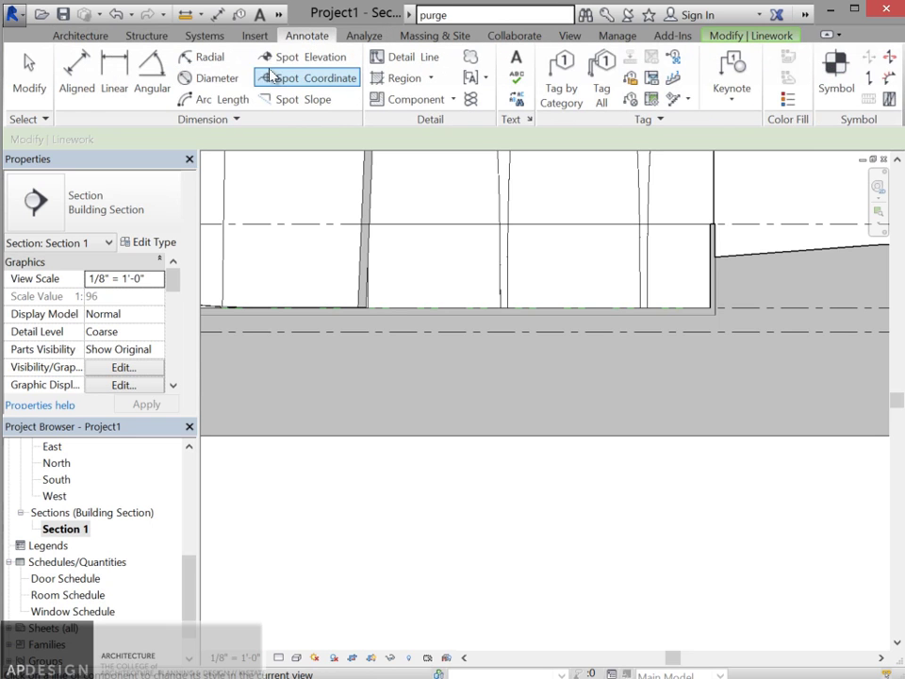
left_click(405, 57)
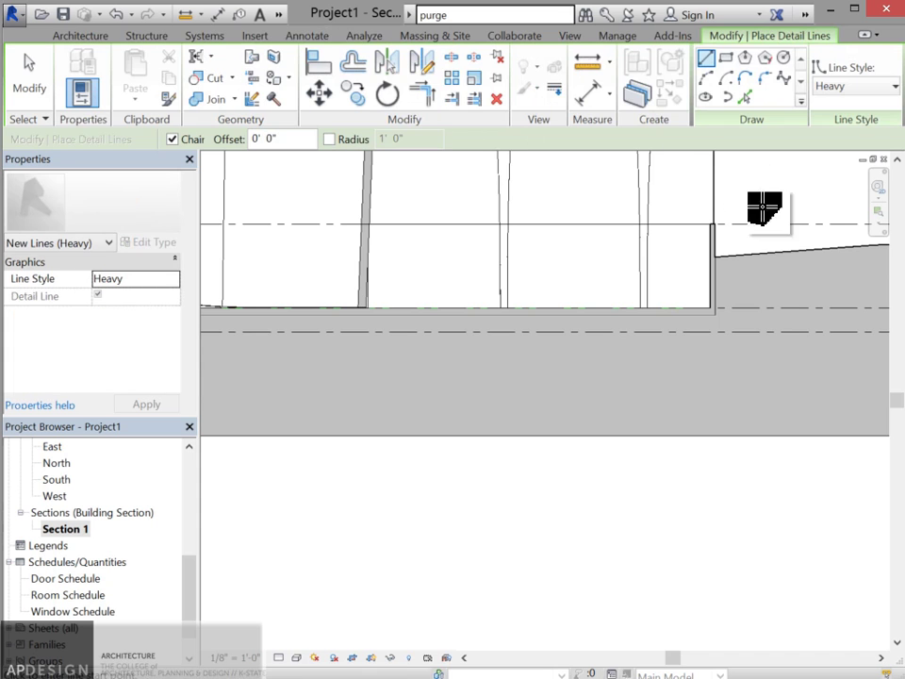
left_click(710, 304)
scroll(471, 306, "down", 5)
scroll(490, 305, "up", 3)
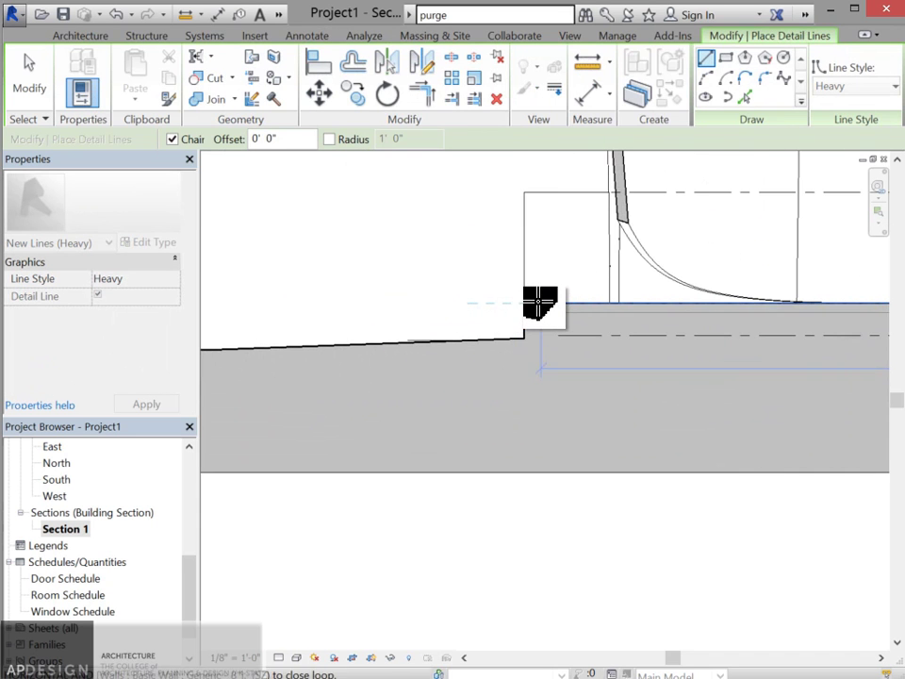
scroll(523, 303, "up", 2)
key("l")
key("w")
scroll(545, 333, "down", 3)
scroll(590, 340, "up", 3)
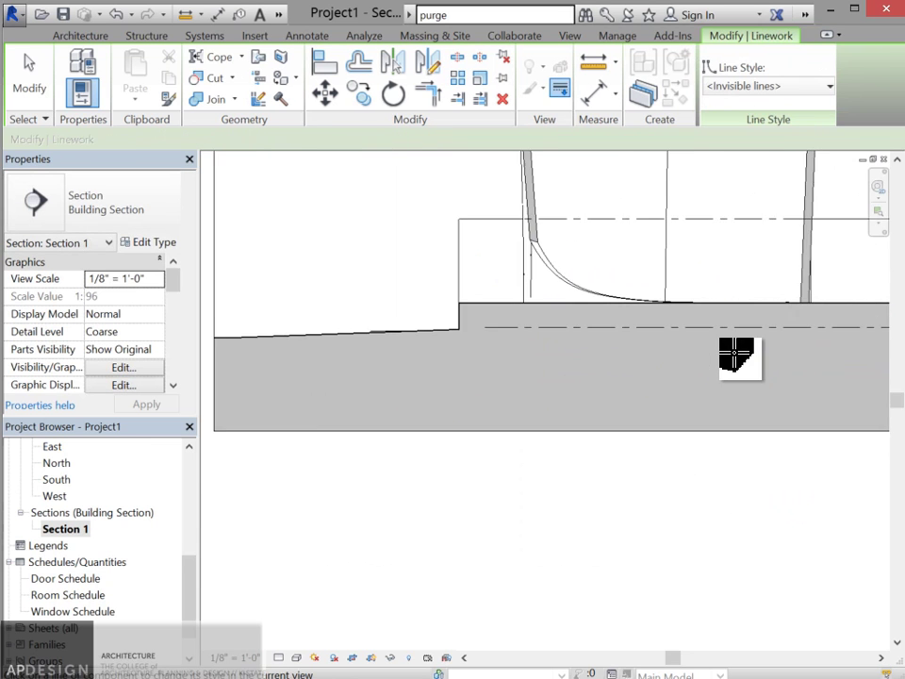
scroll(484, 313, "up", 2)
scroll(491, 316, "down", 4)
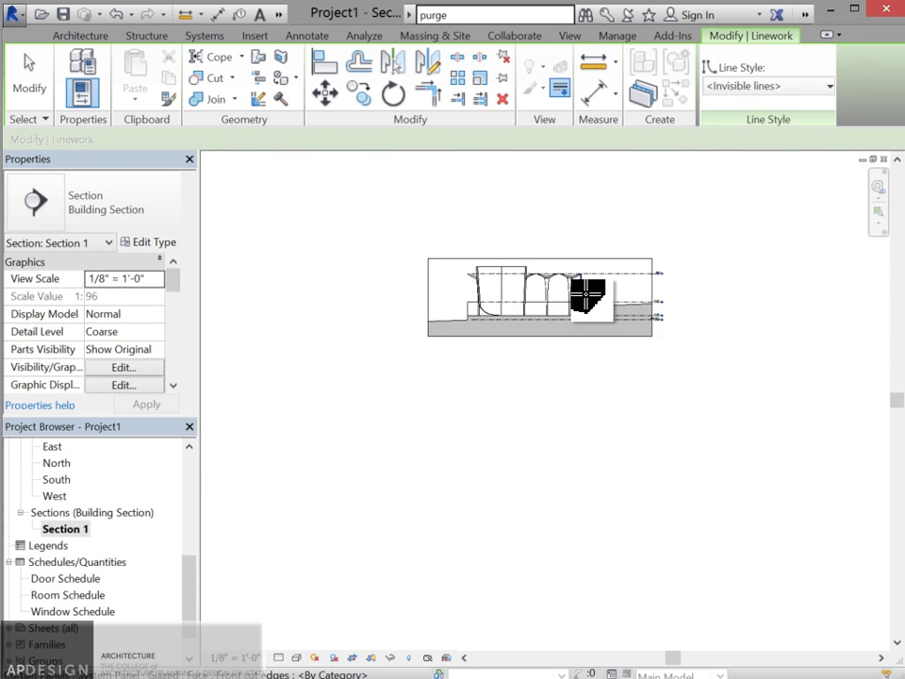
scroll(585, 295, "up", 3)
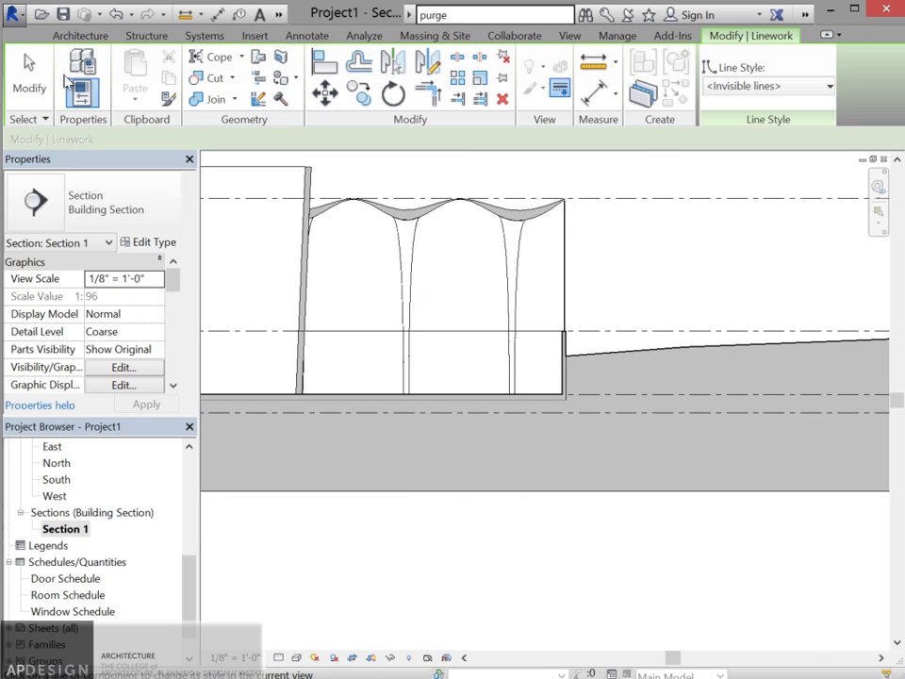
- Hide the Levels category in Section 1 via the Roof level line, removing every level line and marker
left_click(36, 79)
left_click(636, 199)
right_click(634, 199)
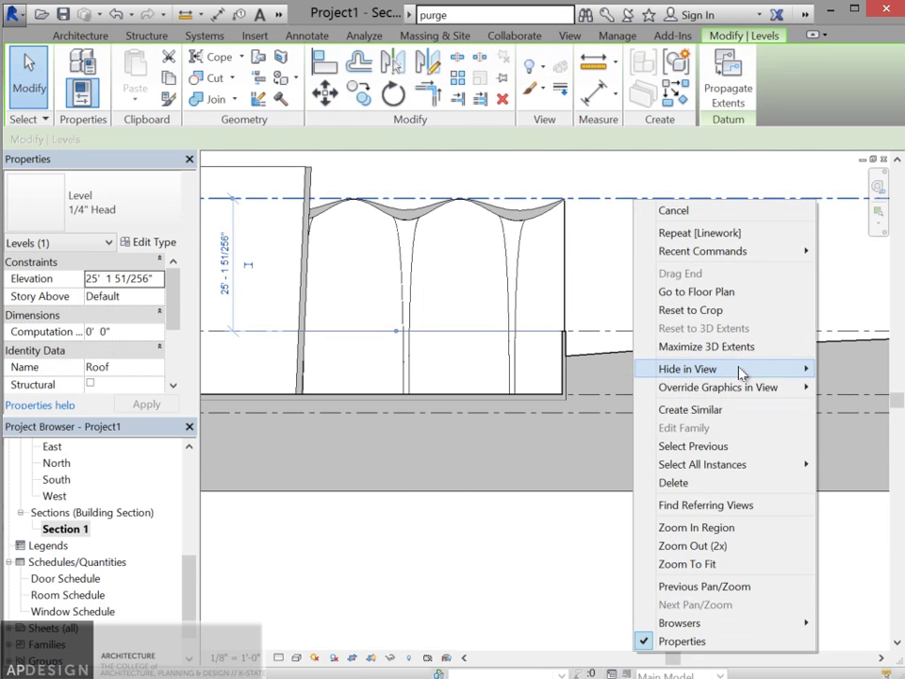
mouse_move(742, 373)
left_click(859, 386)
scroll(563, 322, "down", 3)
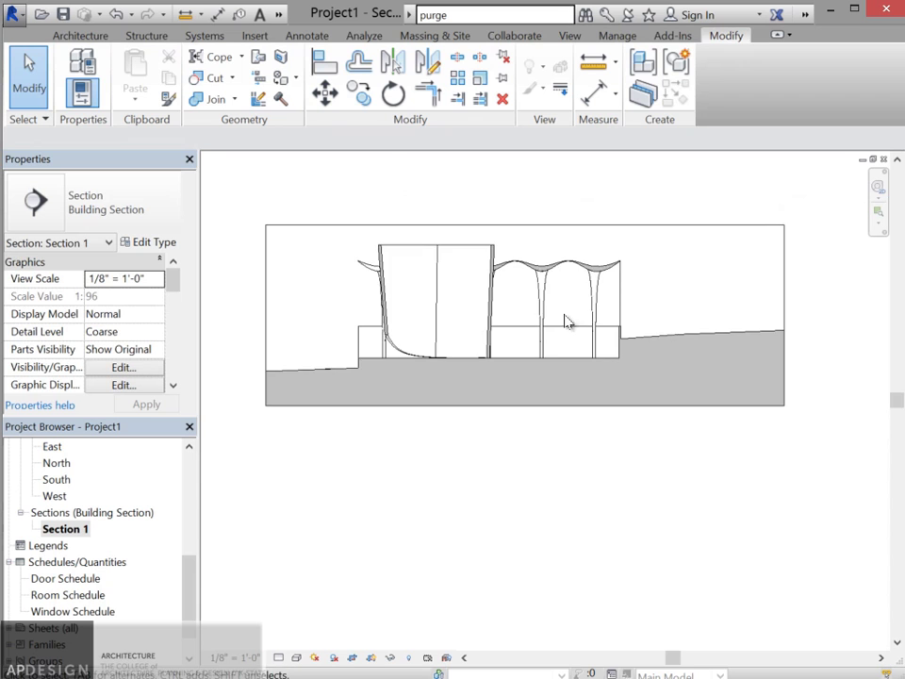
scroll(593, 318, "up", 4)
scroll(612, 321, "down", 3)
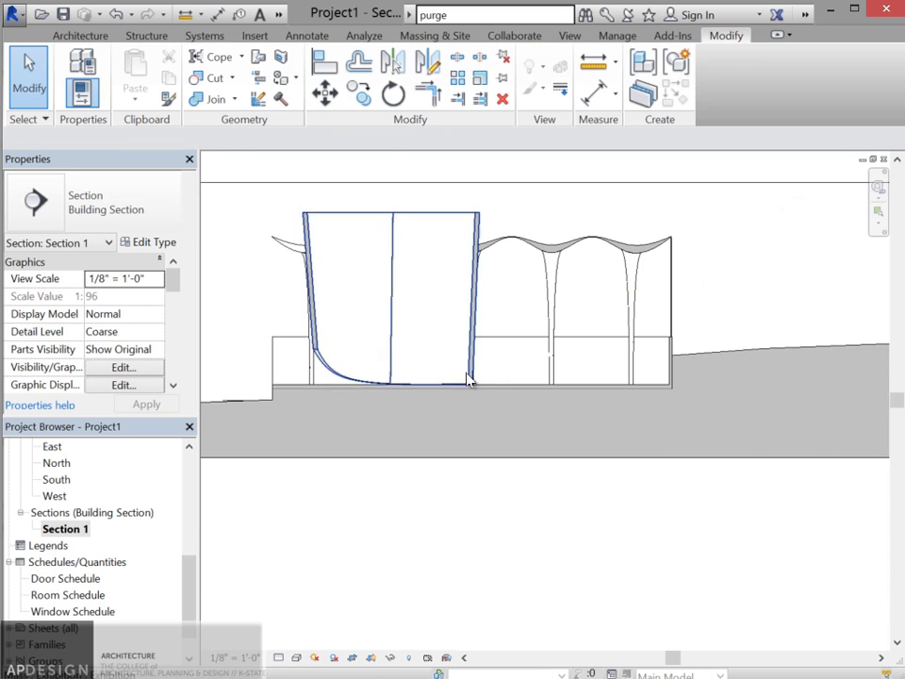
scroll(534, 384, "up", 3)
scroll(707, 337, "down", 5)
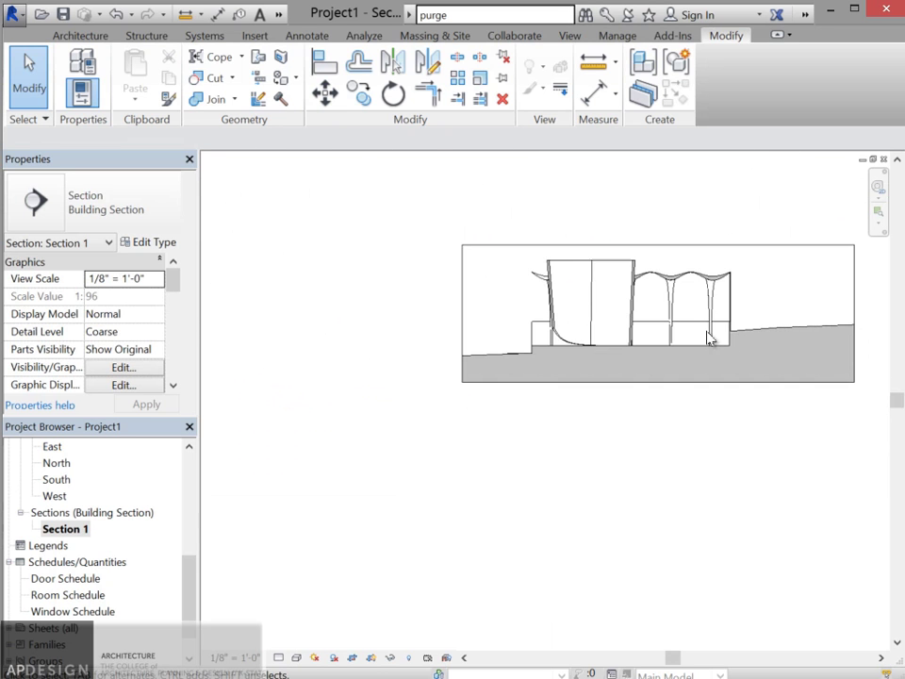
scroll(666, 293, "up", 3)
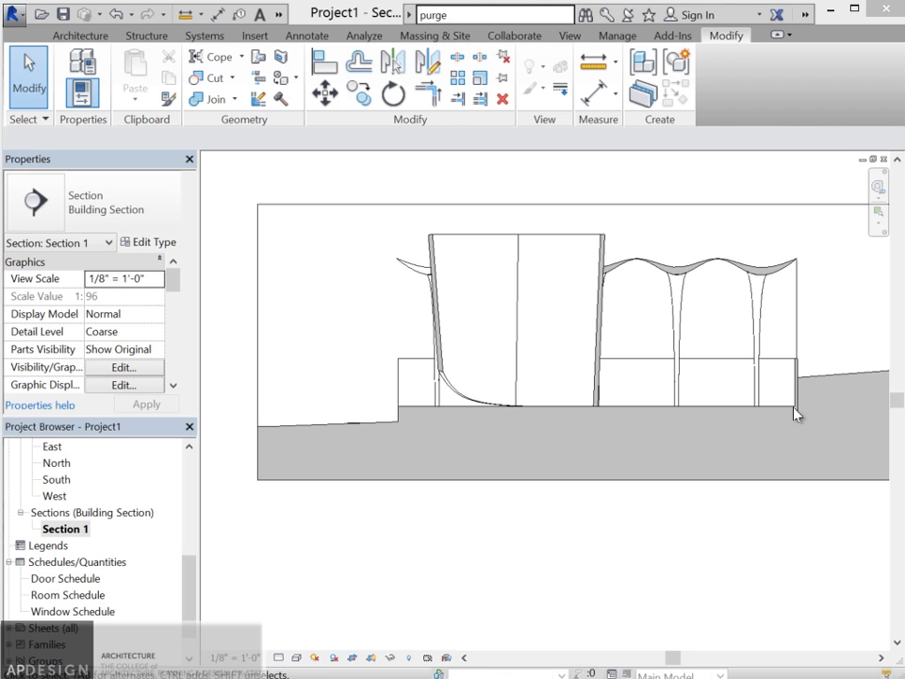
scroll(797, 411, "up", 5)
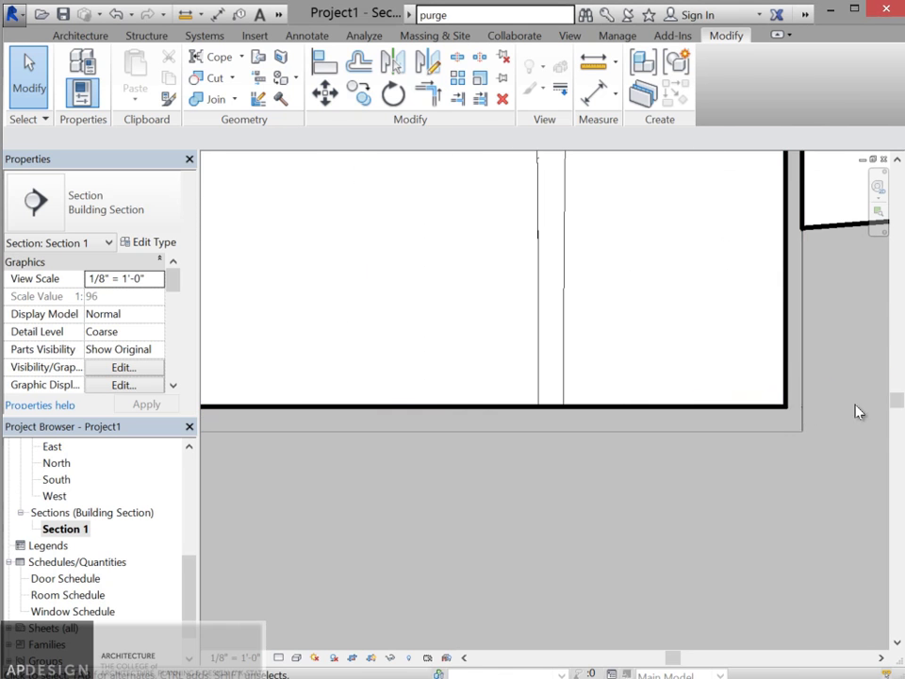
scroll(848, 411, "down", 3)
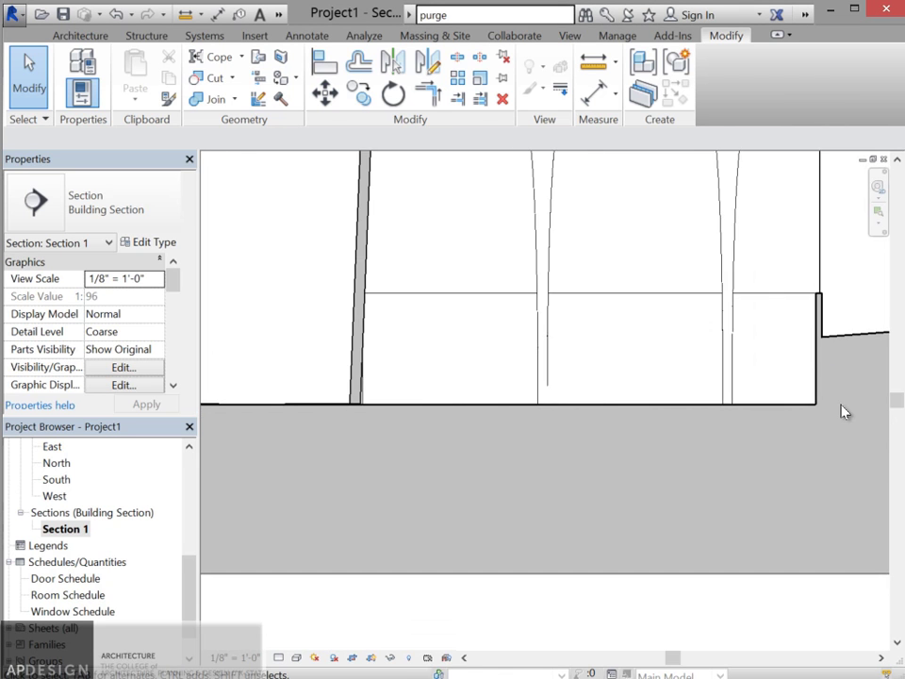